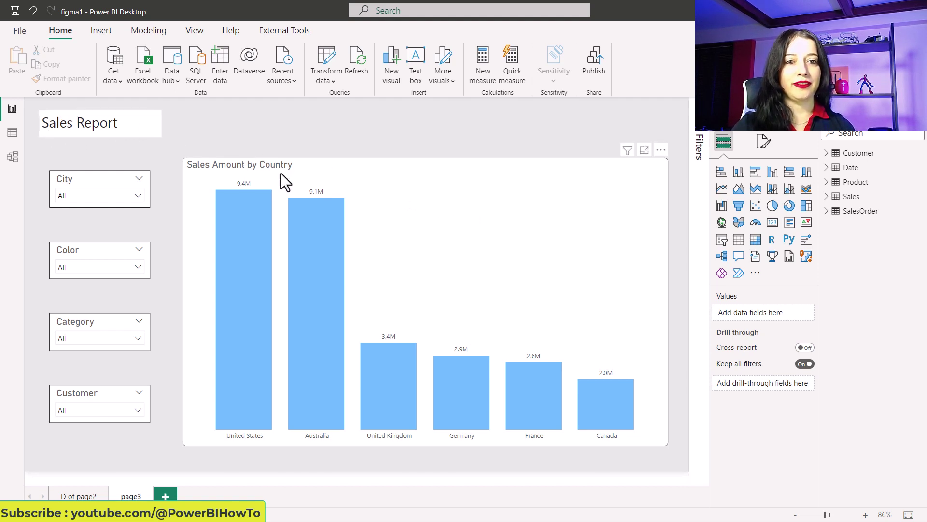
Open the report page's canvas settings to check the canvas size
mouse_move(220, 189)
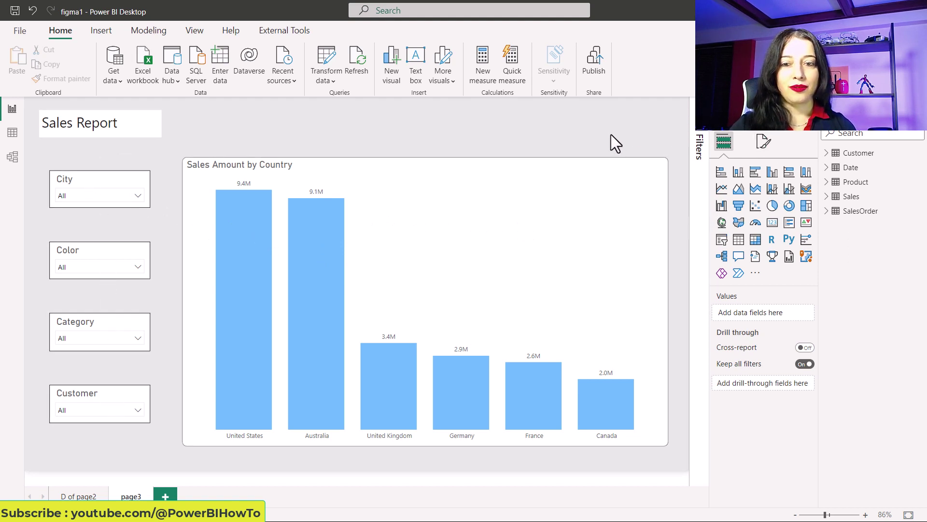
left_click(764, 146)
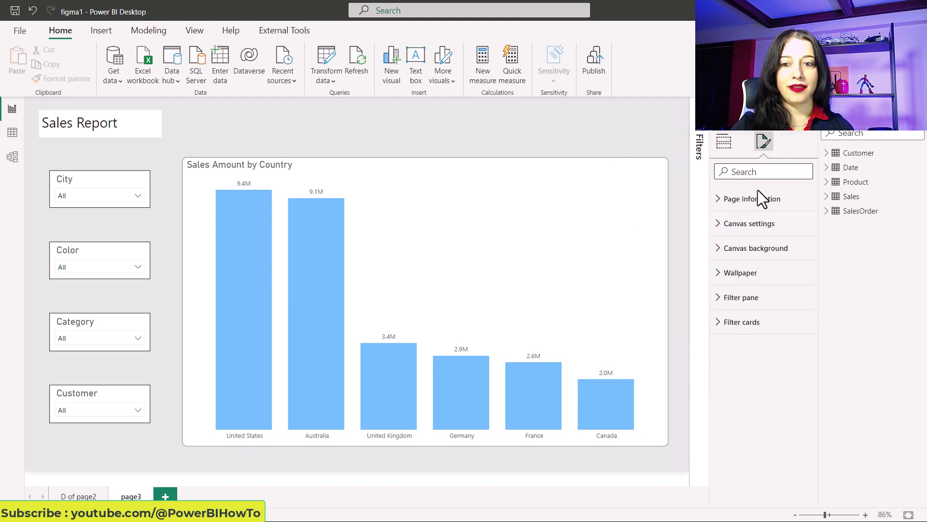
left_click(762, 228)
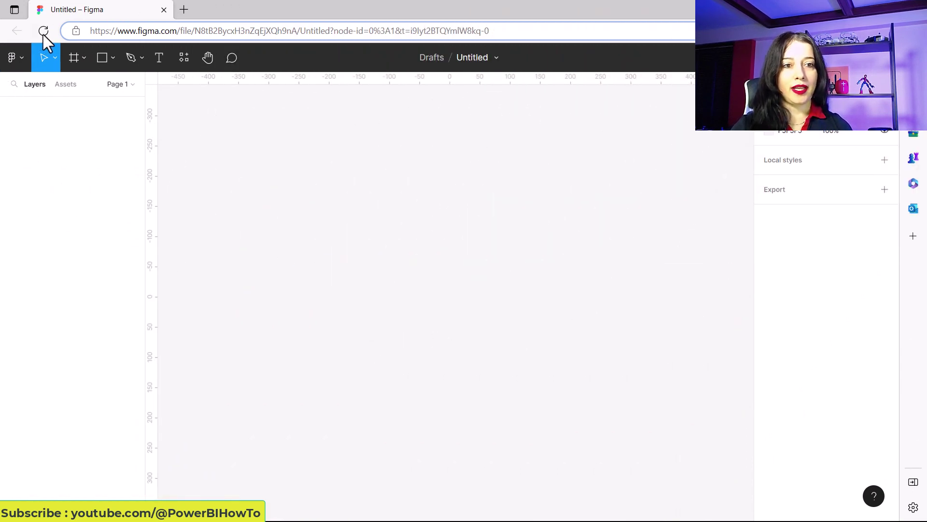
Switch to the blank Figma file and create a frame from the TV preset, 1280 × 720
left_click(78, 56)
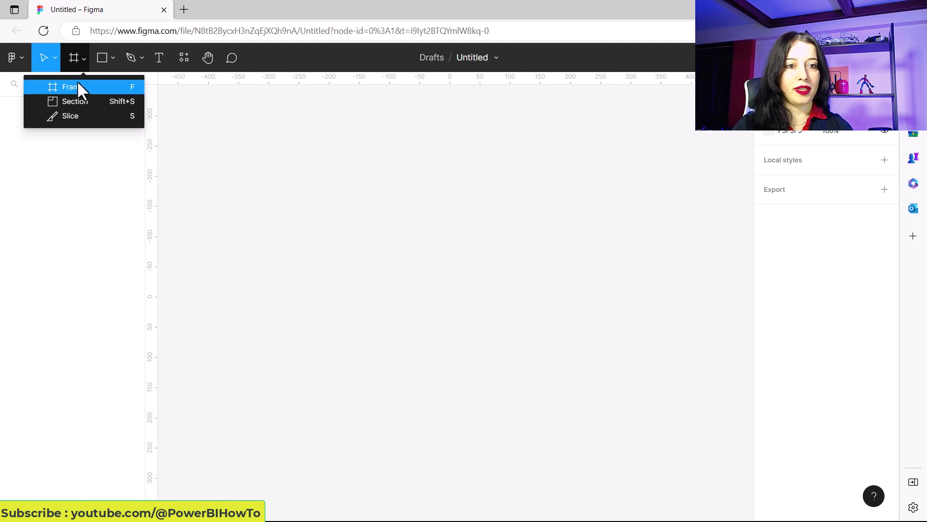
left_click(78, 87)
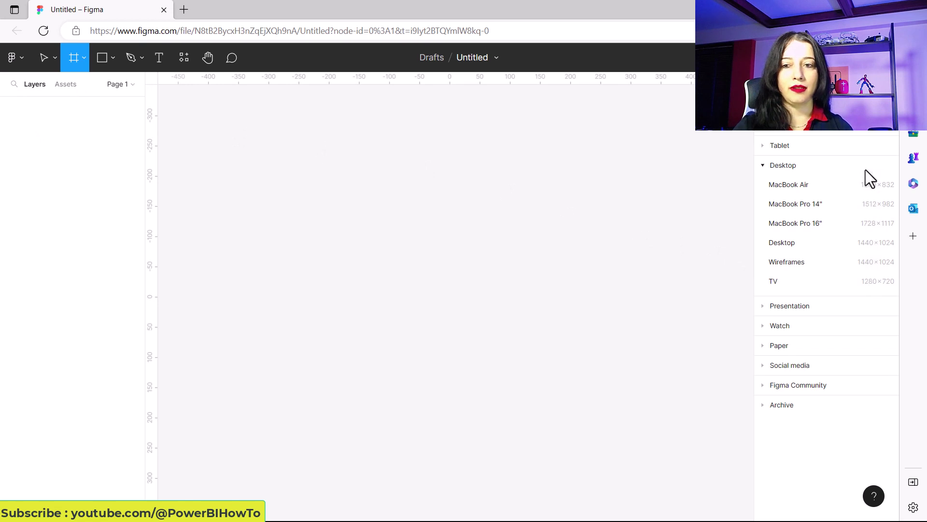
left_click(790, 282)
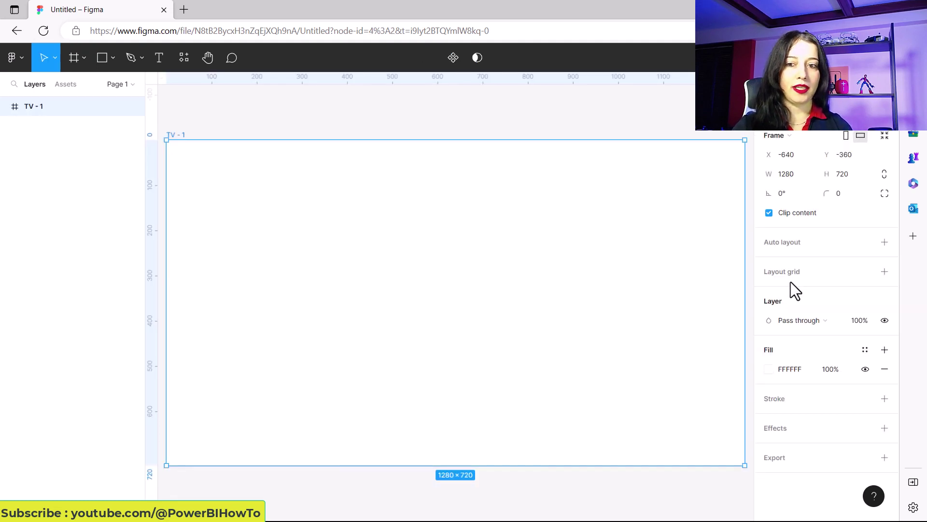
Draw a 1280 × 720 rectangle that covers the whole TV frame
left_click(102, 59)
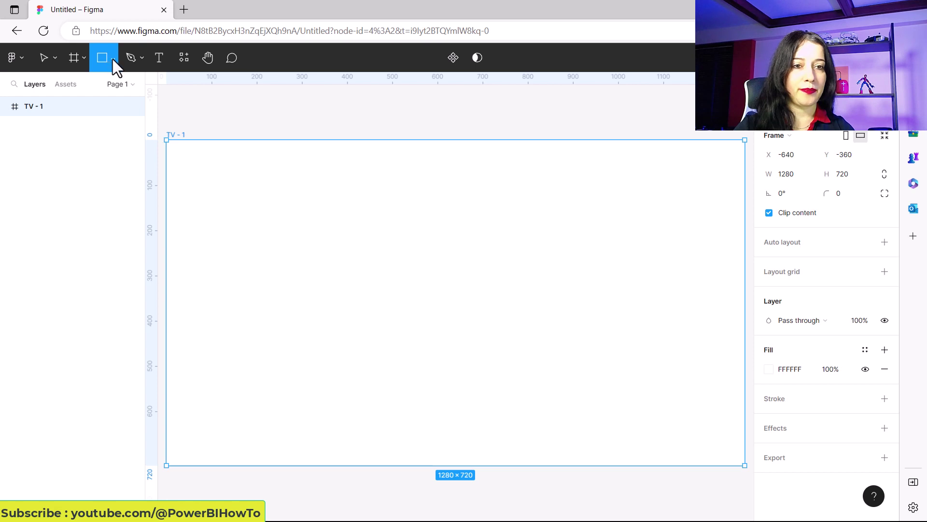
left_click(112, 59)
left_click(109, 83)
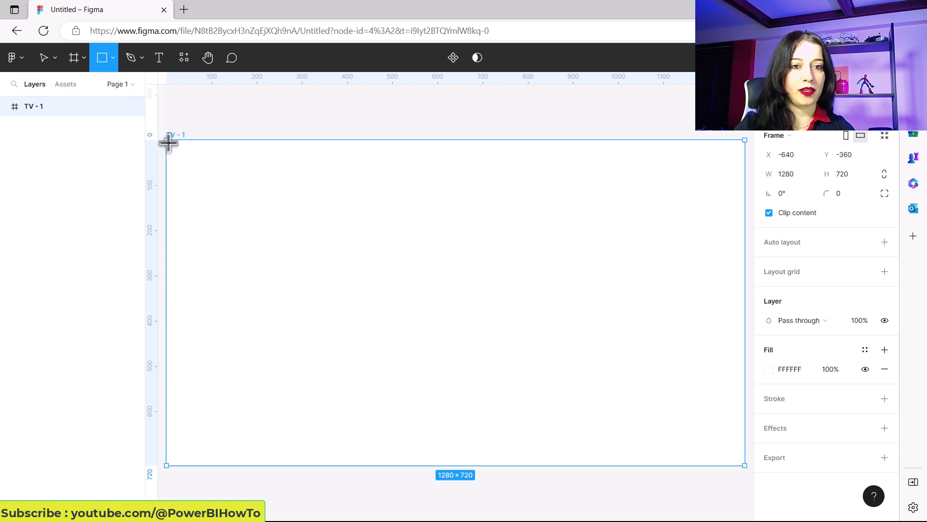
mouse_move(166, 140)
left_mouse_down()
mouse_move(213, 204)
mouse_move(424, 323)
mouse_move(704, 409)
mouse_move(737, 434)
mouse_move(740, 456)
mouse_move(741, 448)
left_mouse_up()
Draw an ellipse overlapping the frame's upper-right corner and enlarge it to about 383 × 245
left_click(113, 58)
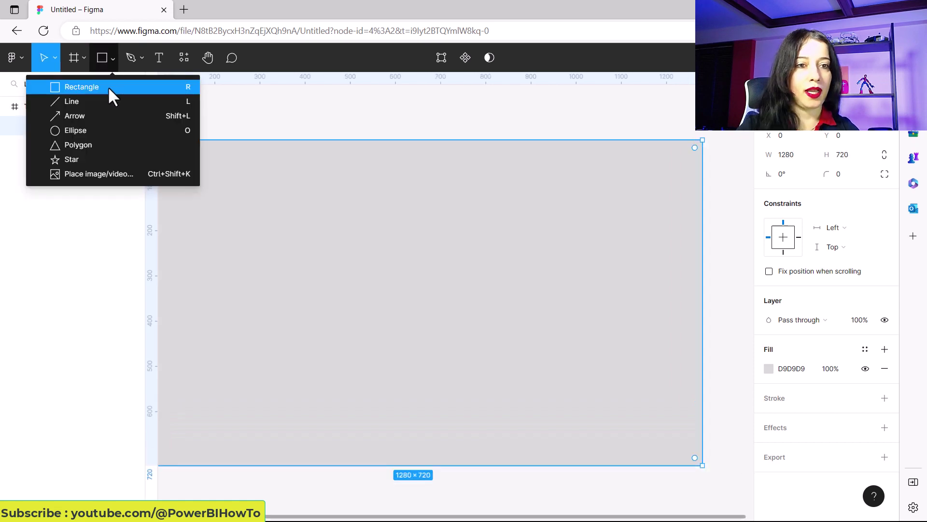
left_click(103, 132)
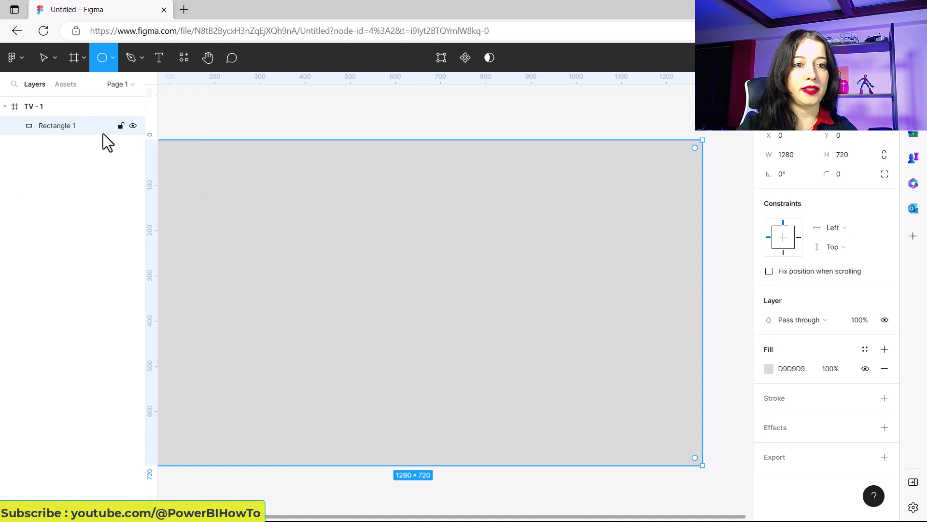
mouse_move(572, 123)
left_mouse_down()
mouse_move(597, 168)
mouse_move(650, 202)
mouse_move(732, 217)
left_mouse_up()
left_click_drag(31, 102, 43, 144)
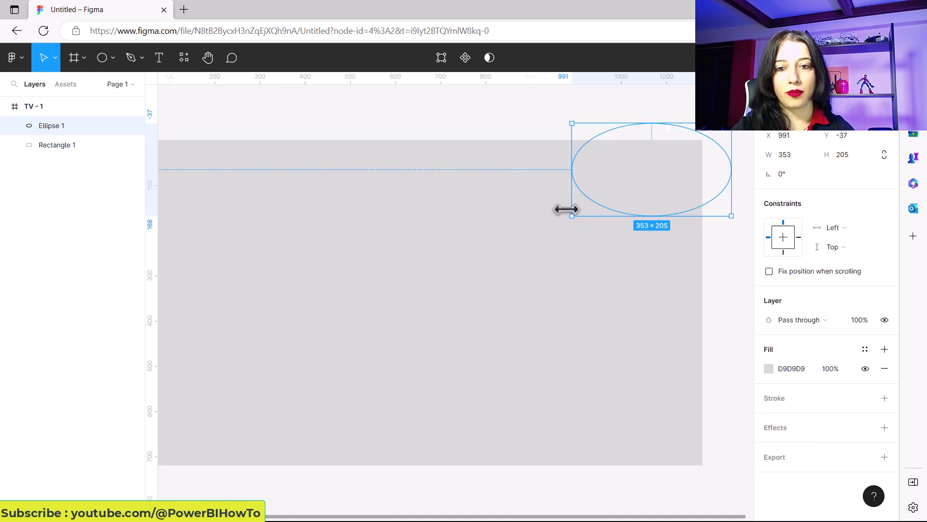
left_click_drag(571, 215, 558, 233)
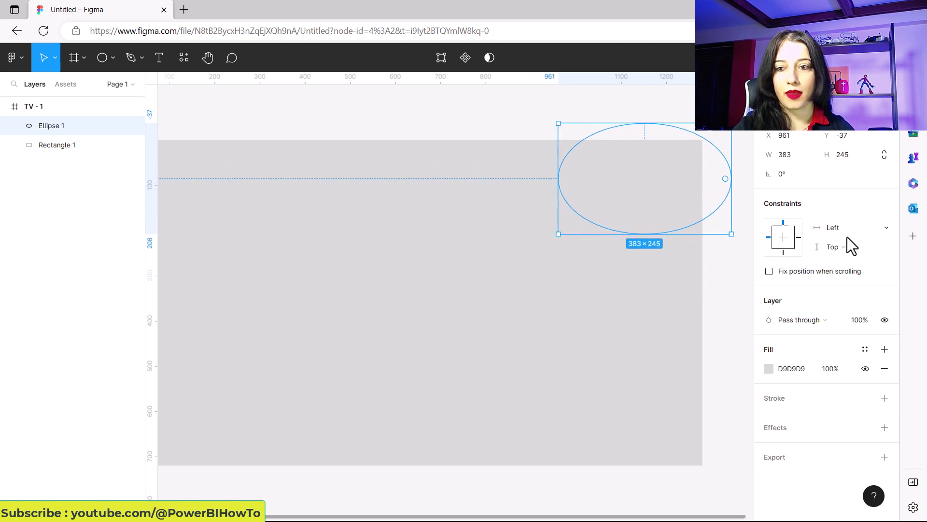
Change the ellipse's fill to an Angular gradient with purple A450CC as the first stop
left_click(769, 370)
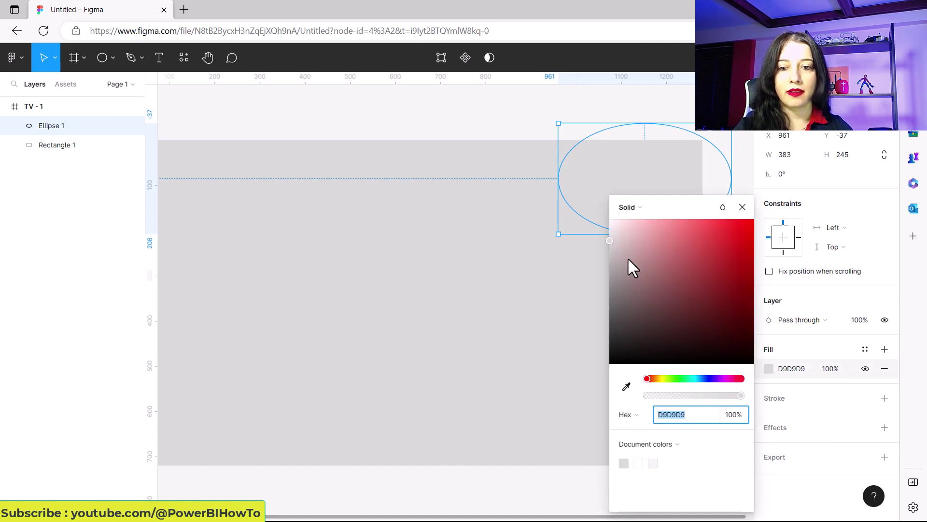
left_click(639, 207)
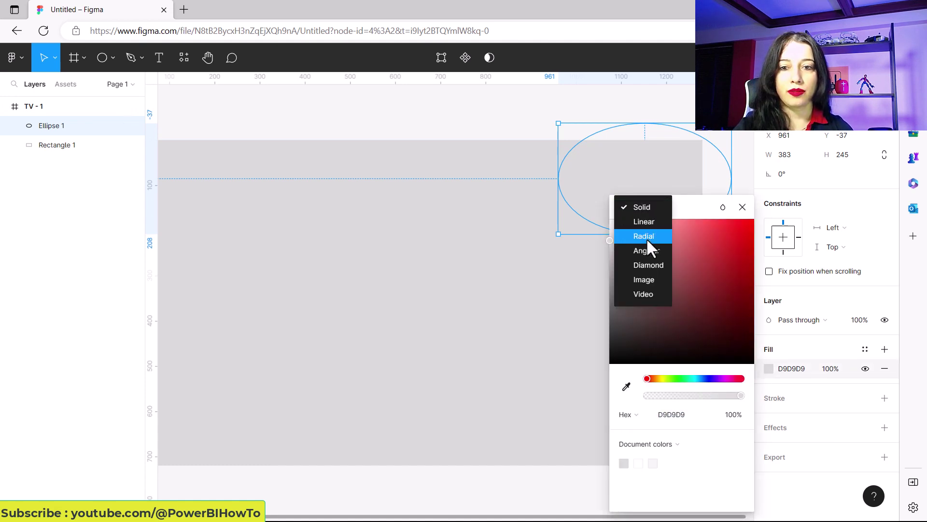
left_click(652, 251)
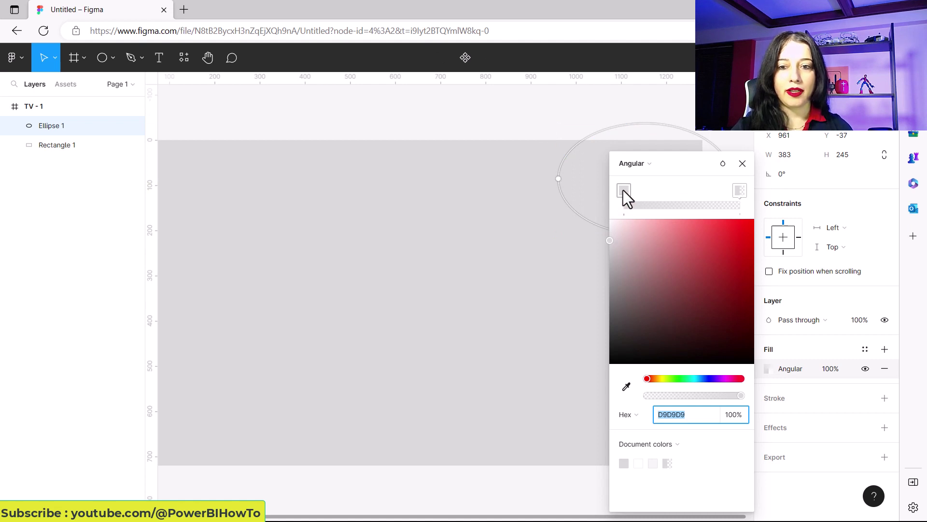
left_click(721, 379)
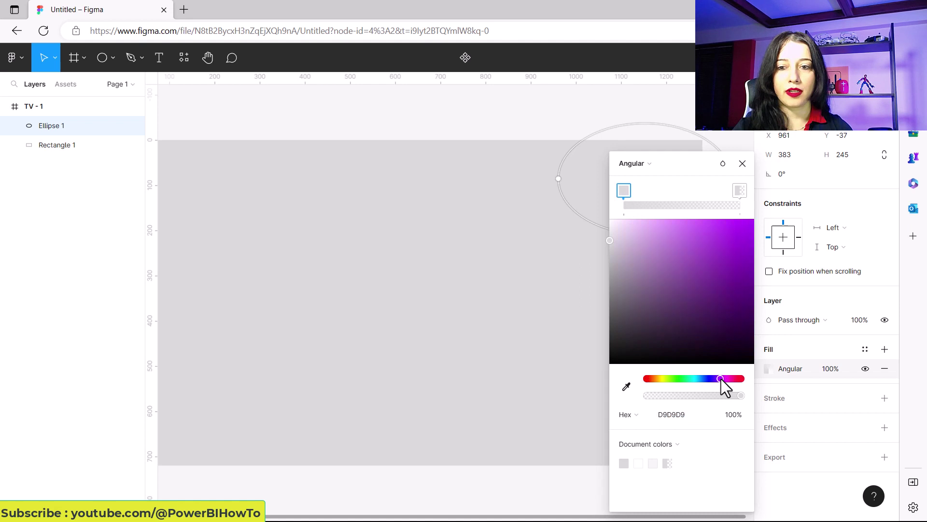
left_click(698, 248)
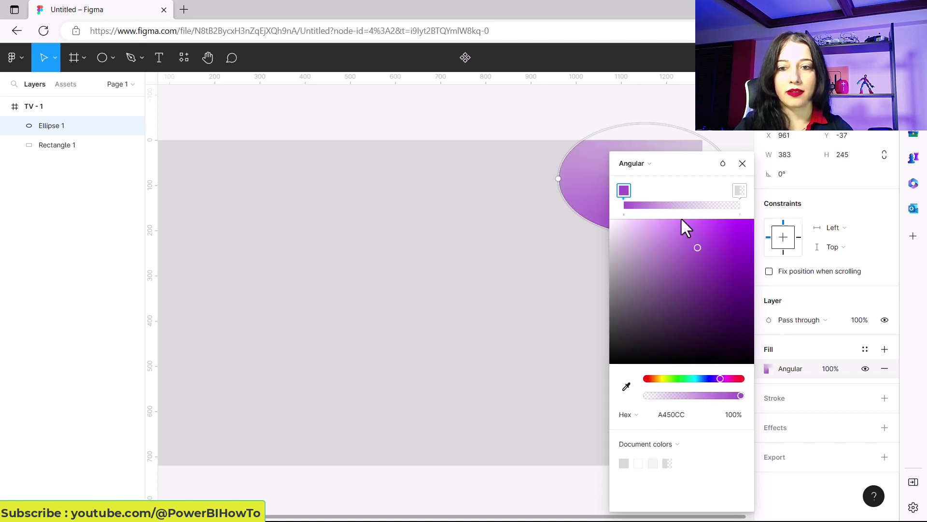
Add a second gradient stop in grey B1AAB5 at 100% opacity
left_click(660, 206)
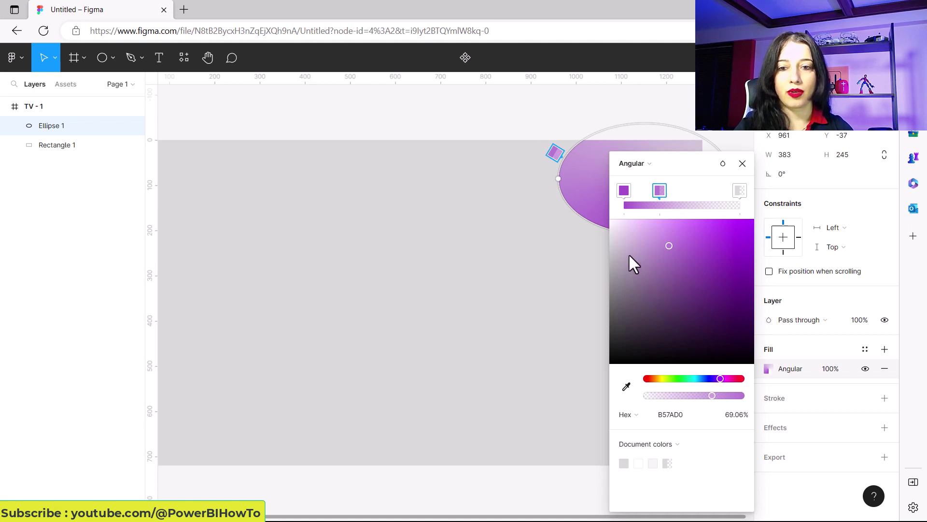
left_click(619, 262)
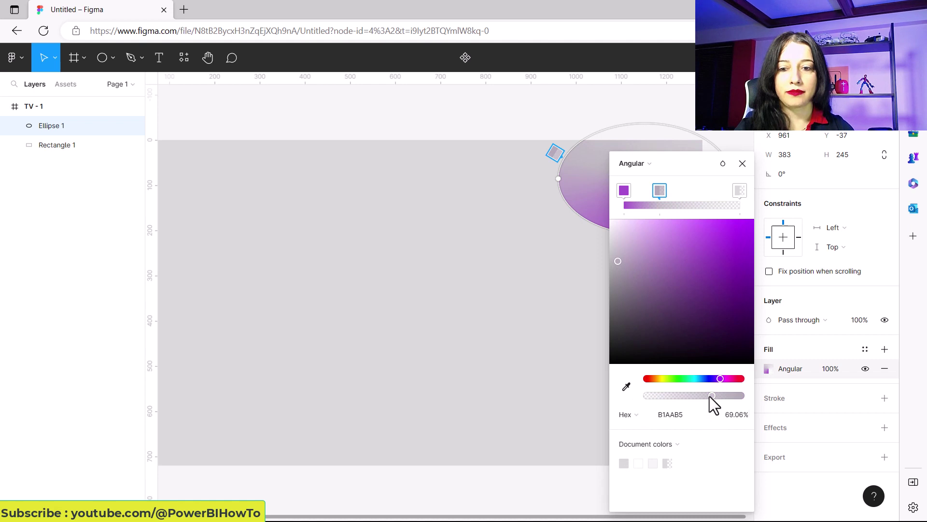
left_click_drag(710, 396, 747, 405)
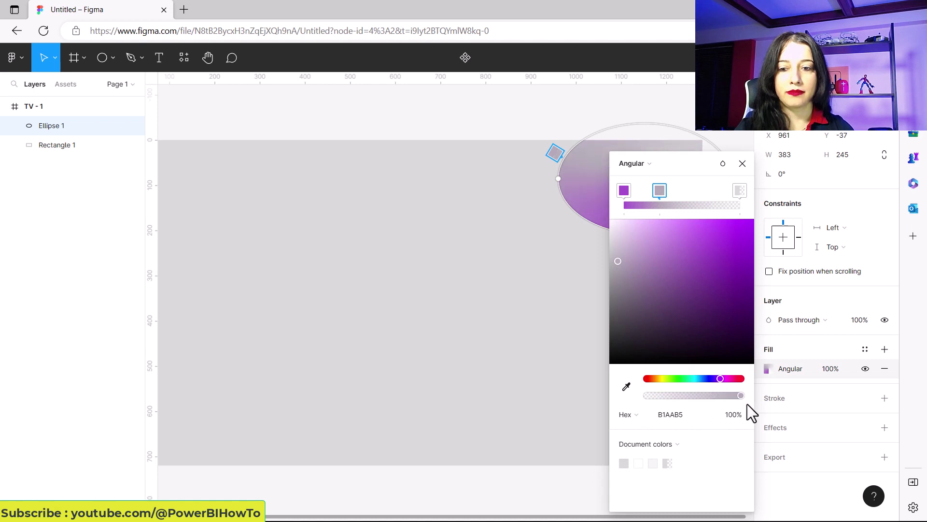
Add a teal 58B9CE gradient stop with raised opacity, and set the last stop's opacity to 100%
left_click(694, 205)
left_click(696, 379)
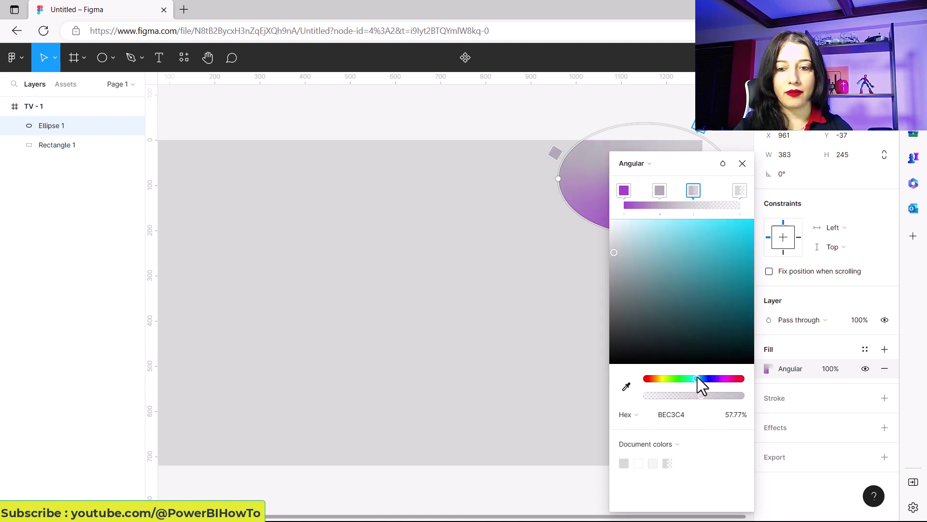
left_click(692, 247)
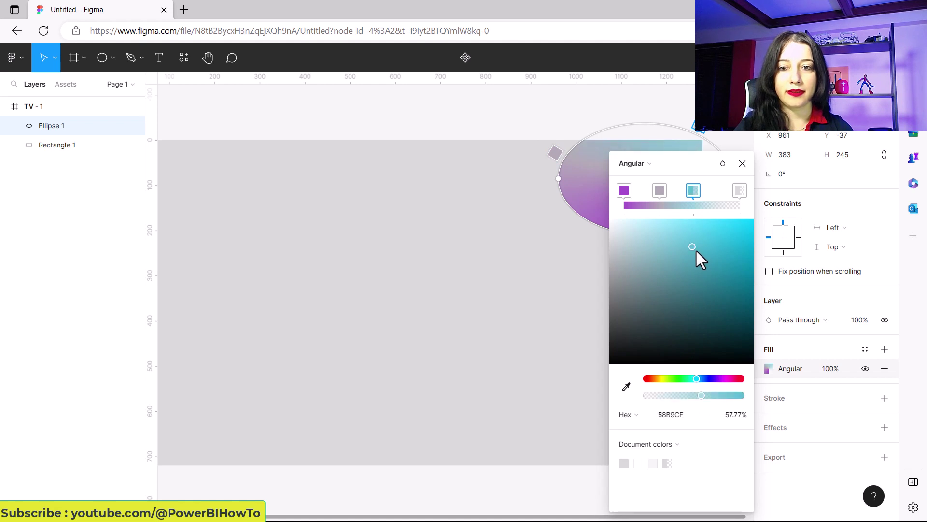
left_click_drag(699, 394, 728, 403)
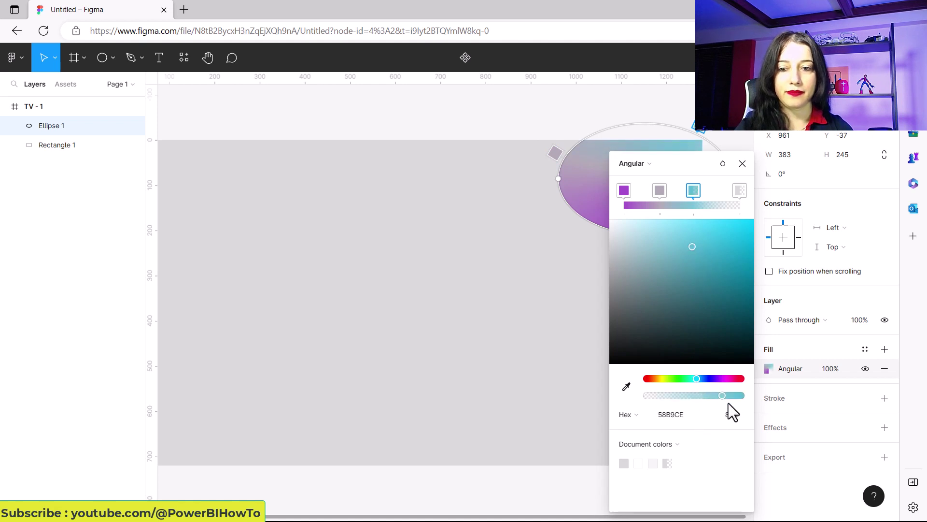
left_click(738, 191)
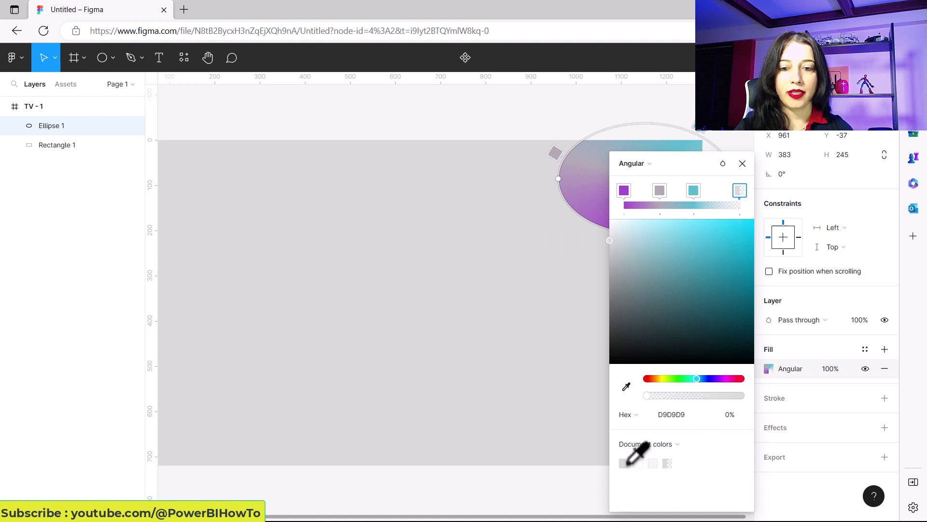
left_click(740, 395)
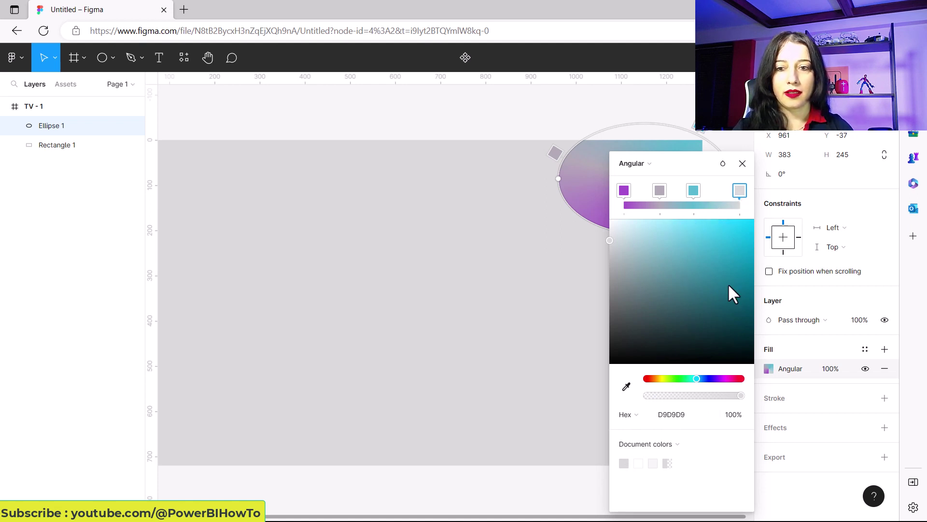
left_click(743, 165)
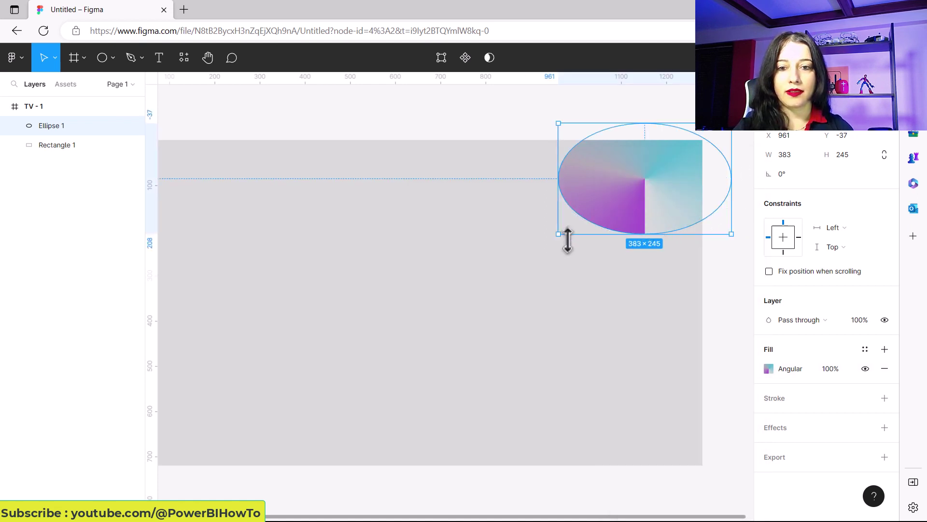
Enlarge the ellipse to about 486 × 334 and shift it to about X 875, Y -49
left_click_drag(559, 233, 511, 274)
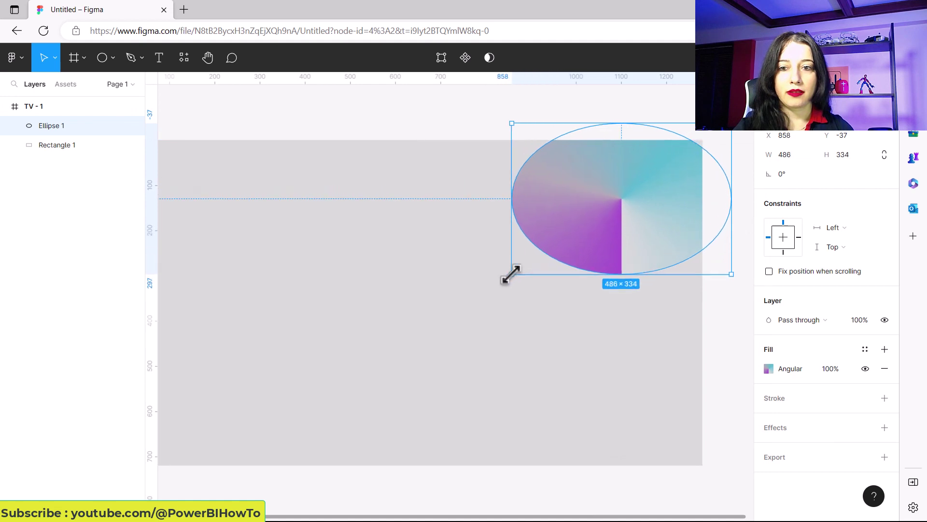
left_click_drag(590, 230, 598, 224)
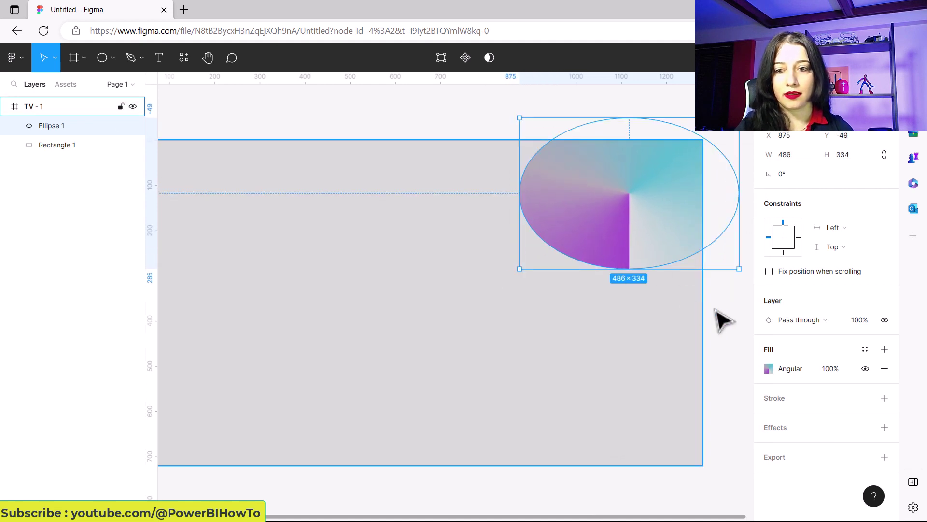
Add a Layer blur effect to the ellipse with a blur value of 200
left_click(779, 427)
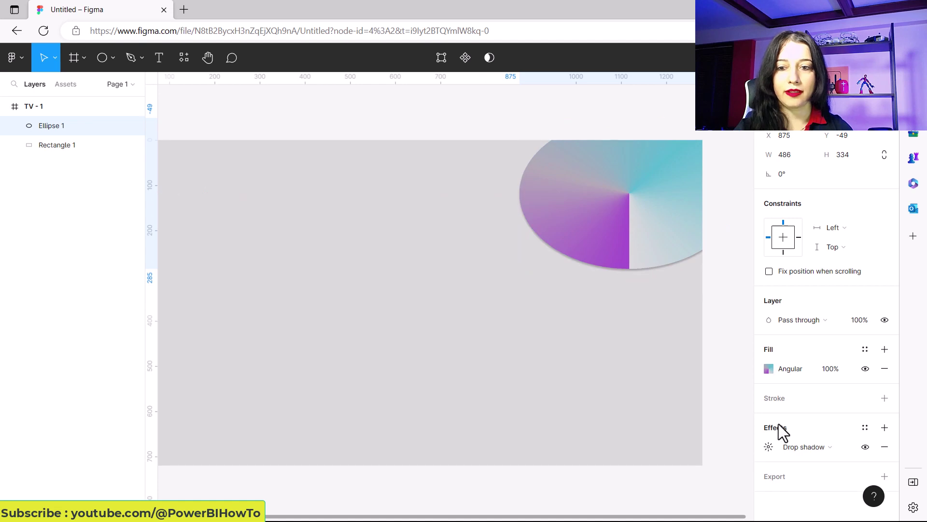
left_click(806, 448)
left_click(808, 460)
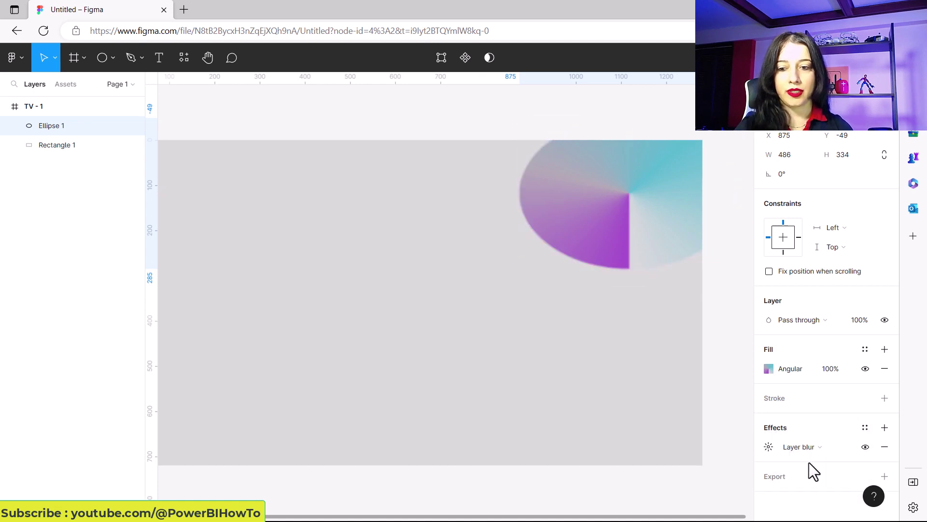
left_click(768, 447)
scroll(729, 420, "down", 1)
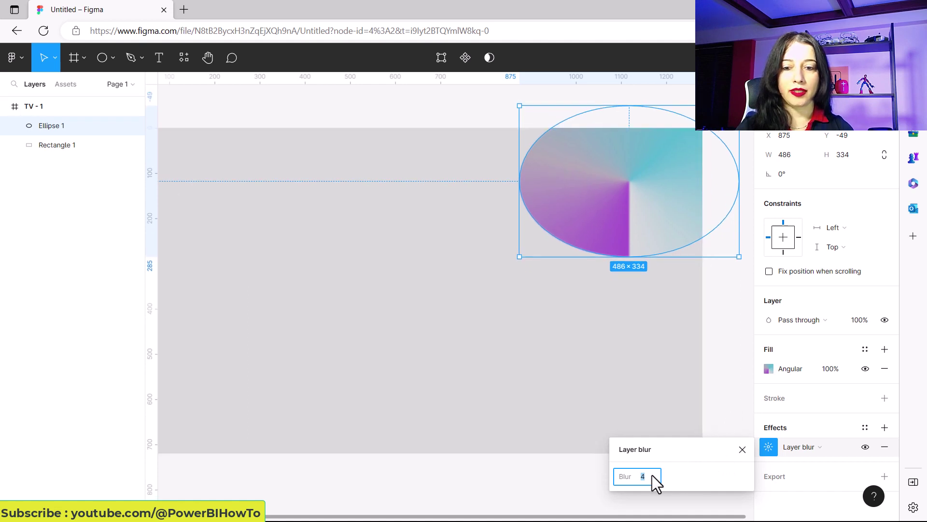
type("200")
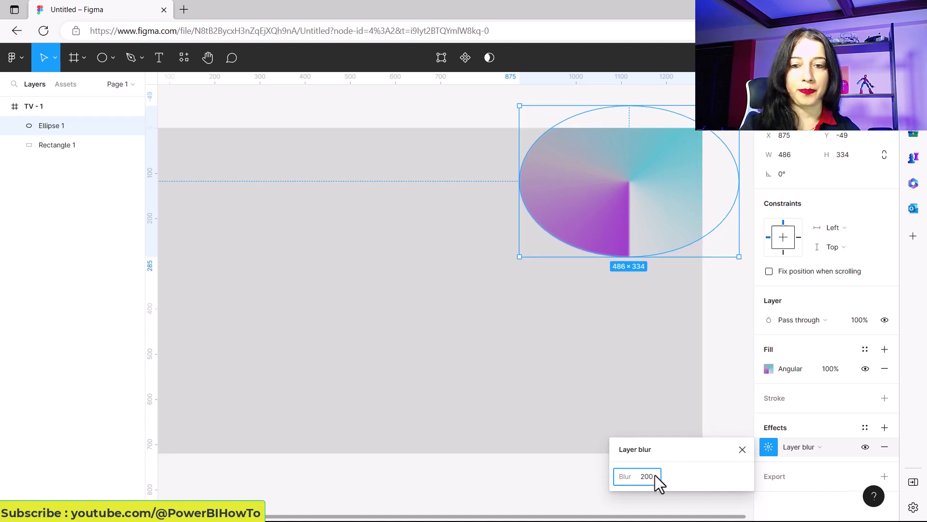
left_click(718, 426)
Nudge the blurred ellipse toward the frame's corner and rotate it to about 20°
mouse_move(596, 212)
left_mouse_down()
mouse_move(575, 224)
mouse_move(600, 209)
left_mouse_up()
left_click_drag(492, 263, 523, 296)
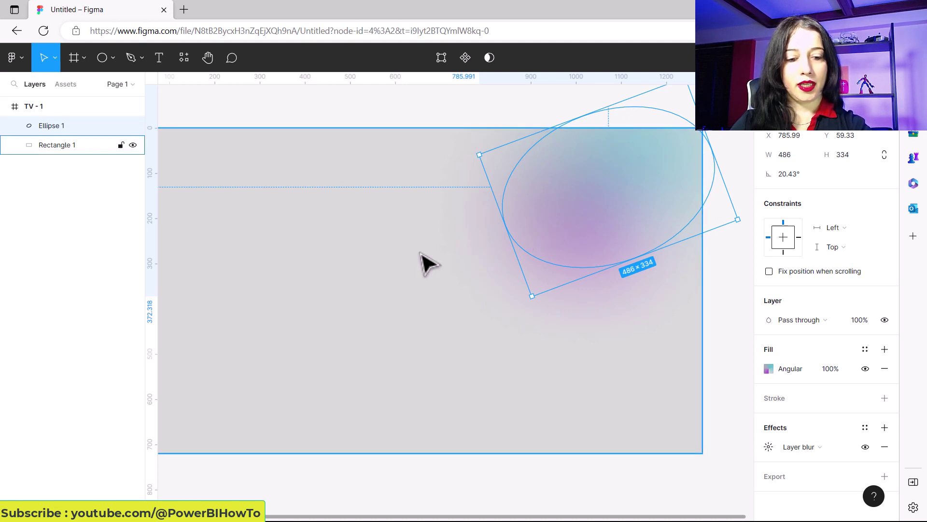
Duplicate the blurred ellipse four times and move the last copy to about X 331, Y 81
key("ctrl+d")
key("ctrl+d")
key("ctrl+d")
key("ctrl+d")
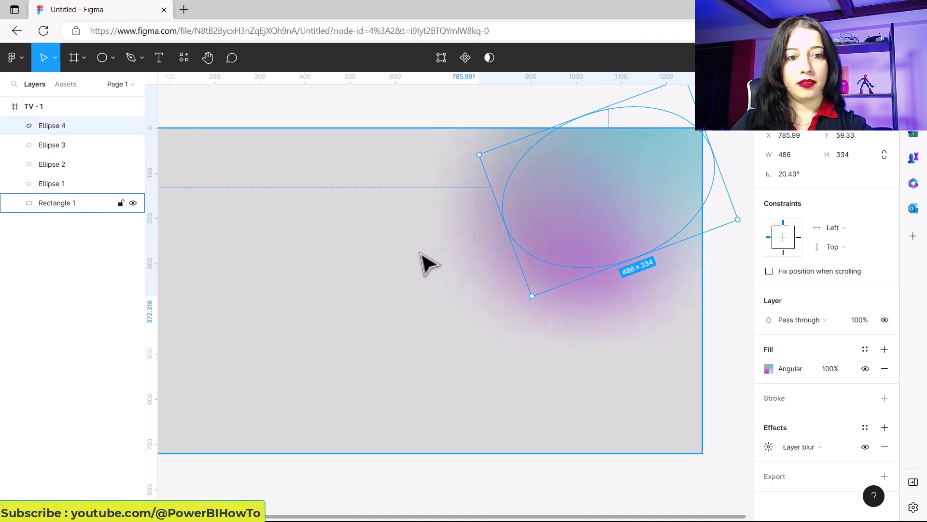
left_click_drag(569, 214, 363, 226)
scroll(531, 285, "down", 1)
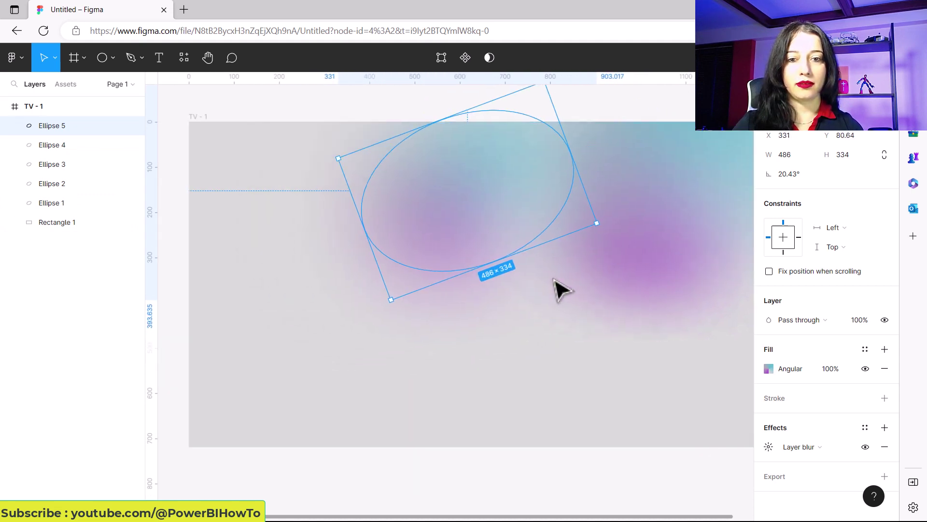
Spread the duplicated blurred ellipses across the frame, one toward the upper left and the others along the lower half
scroll(637, 283, "left", 3)
left_click_drag(672, 222, 483, 389)
left_click(662, 251)
left_click_drag(568, 243, 250, 253)
left_click_drag(625, 259, 302, 441)
left_click_drag(524, 352, 590, 381)
Nudge the upper-middle ellipse to about X 346 and enlarge it beyond 702 × 409 so it fills the frame's centre
left_click_drag(464, 227, 470, 228)
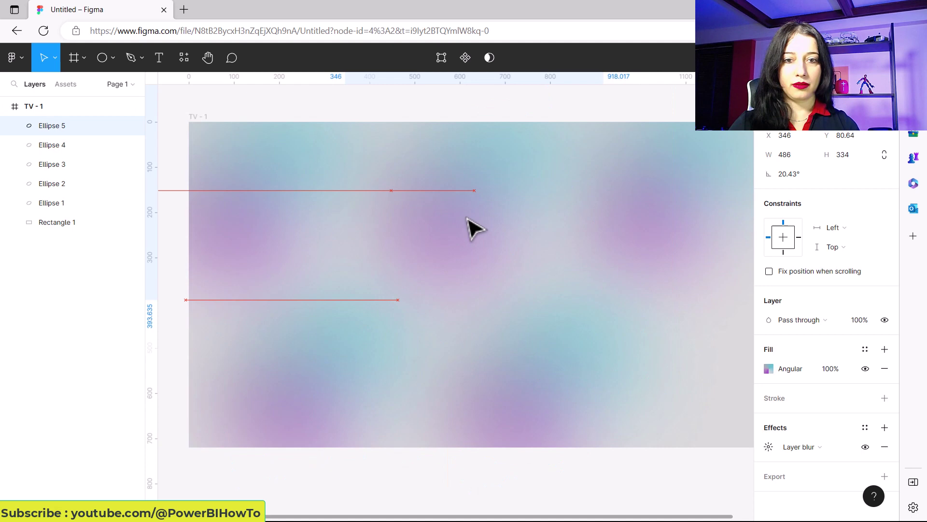
left_click_drag(398, 301, 315, 364)
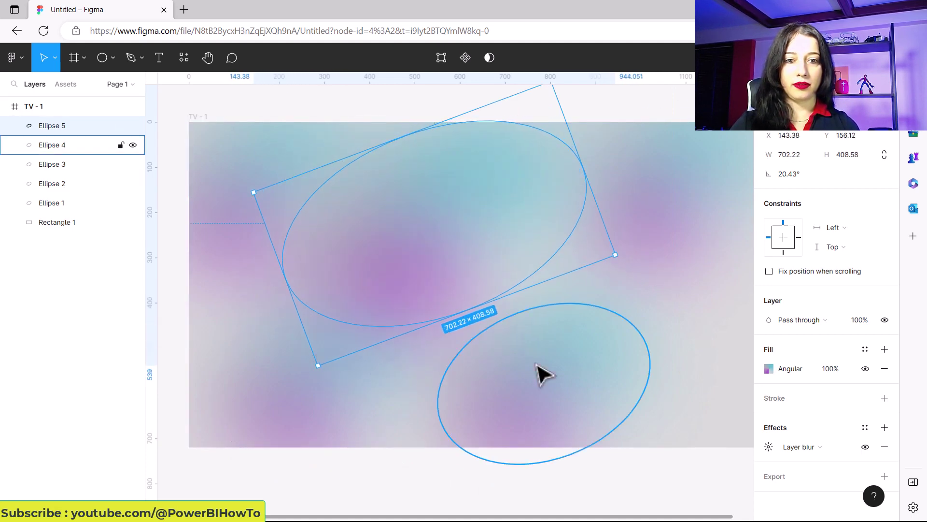
left_click_drag(614, 255, 642, 273)
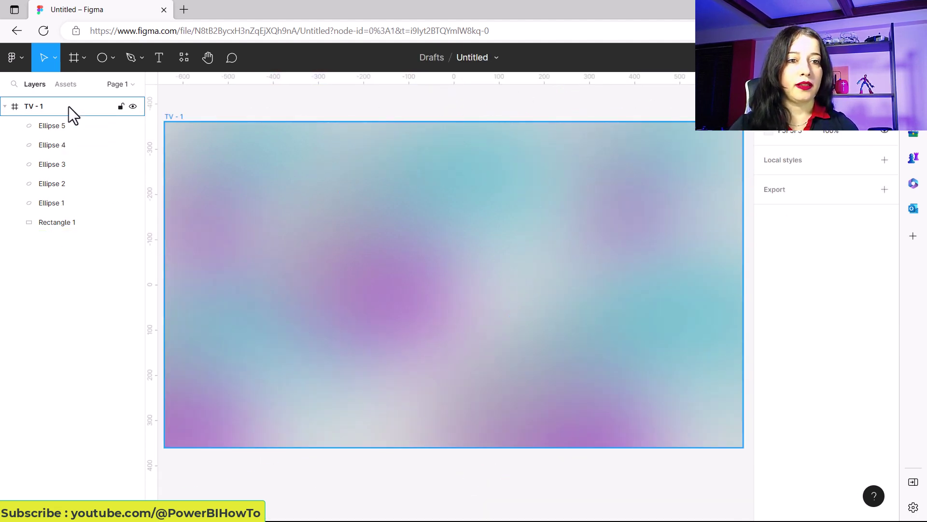
Draw a rectangle of about 925 × 597 at X 327, Y 94 over the blurred background
left_click(114, 60)
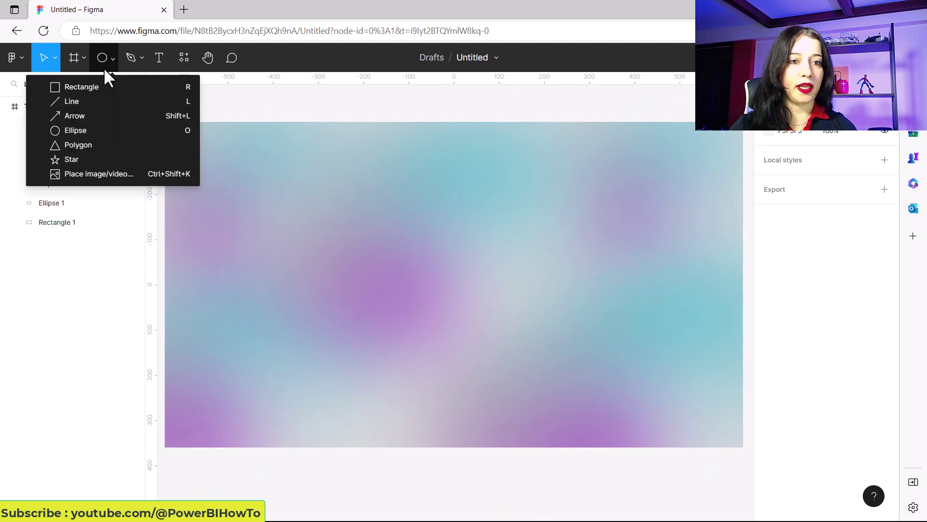
left_click(96, 85)
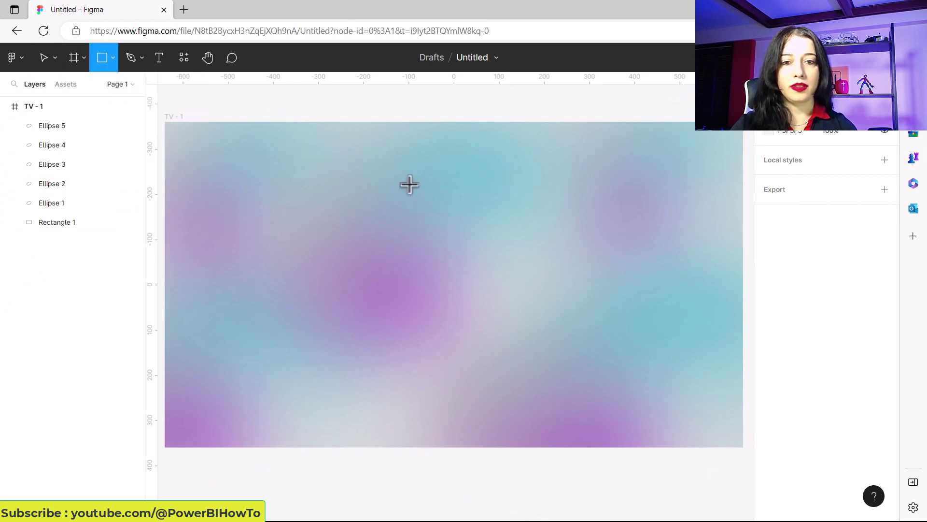
mouse_move(370, 159)
left_mouse_down()
mouse_move(416, 204)
mouse_move(642, 318)
mouse_move(717, 434)
mouse_move(730, 434)
left_mouse_up()
left_click_drag(368, 160, 312, 164)
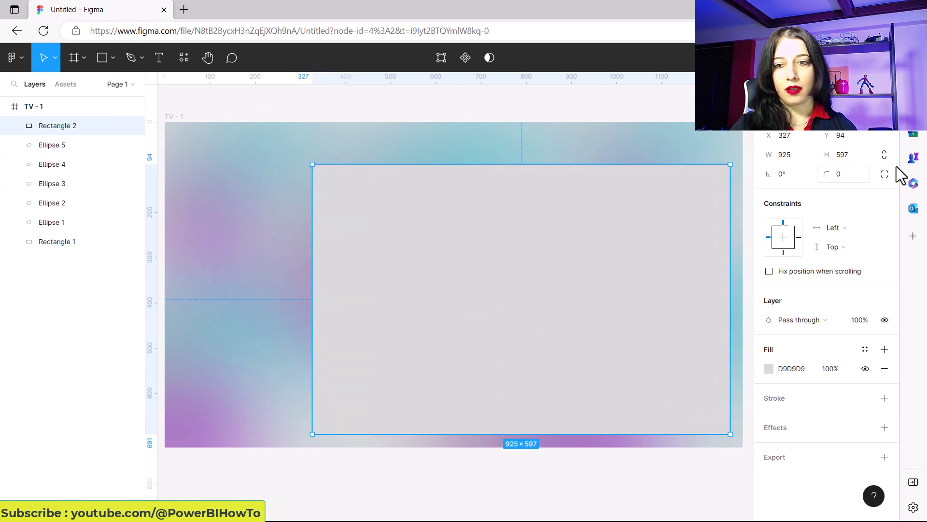
Set the large rectangle's corner radius to 20
left_click(838, 175)
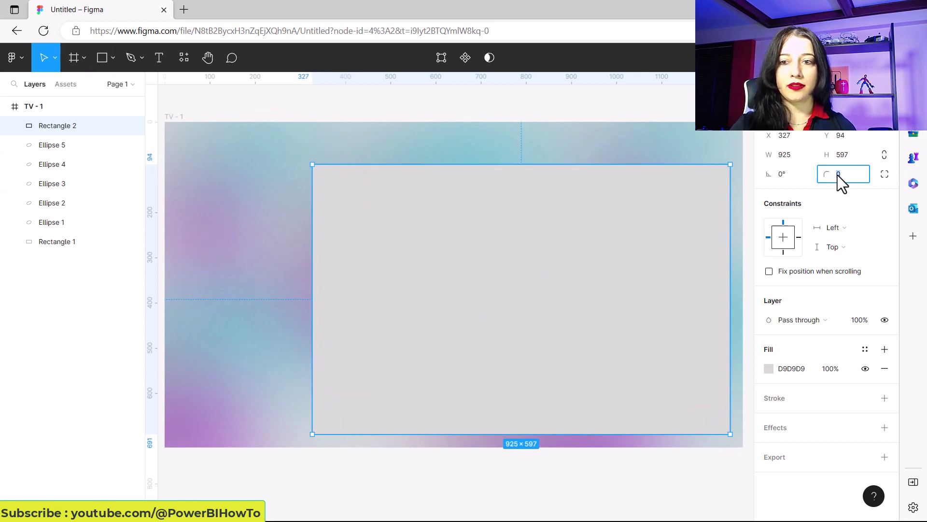
type("20")
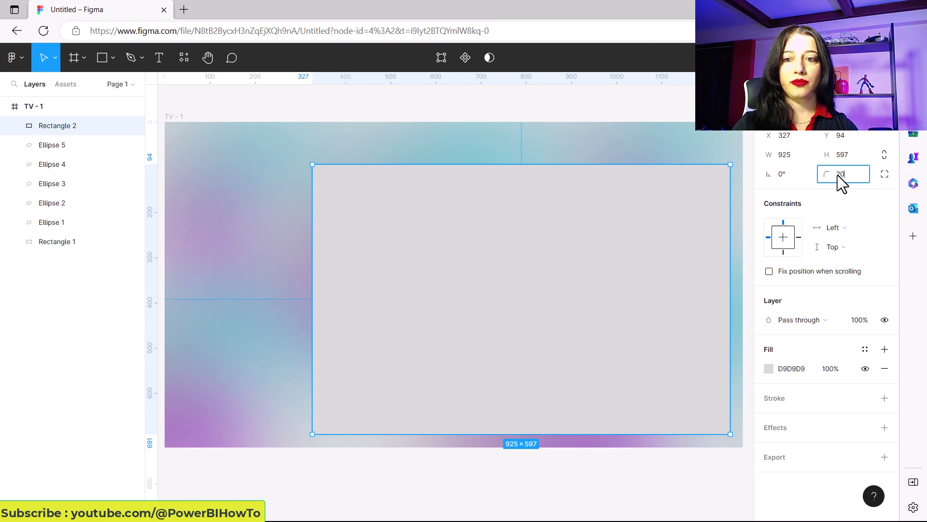
key("Return")
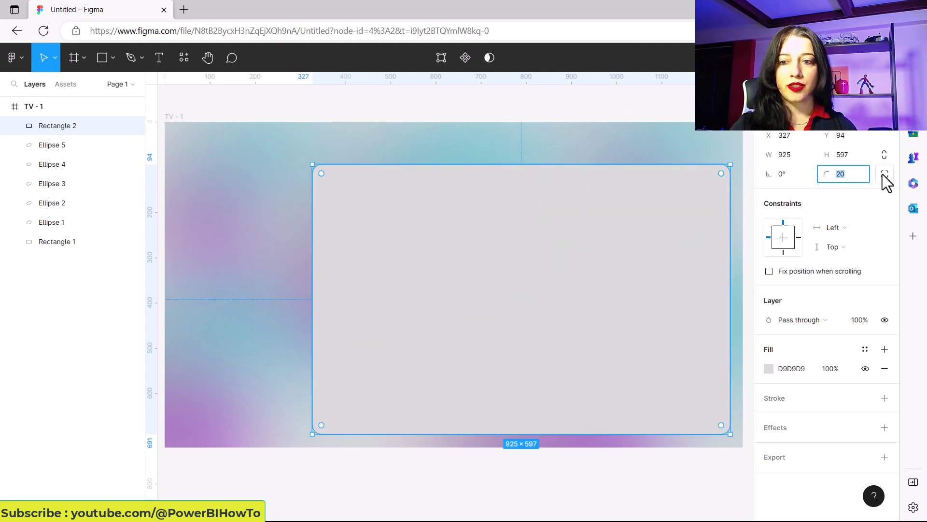
Switch the large rectangle to independent corners, set its top-right radius to 0 and inspect the shape
left_click(884, 175)
left_click(801, 193)
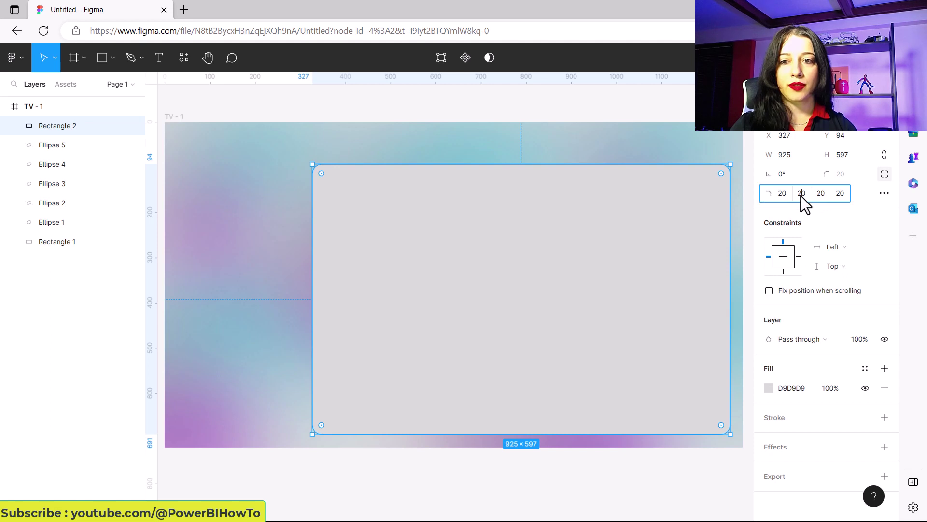
type("0")
key("Return")
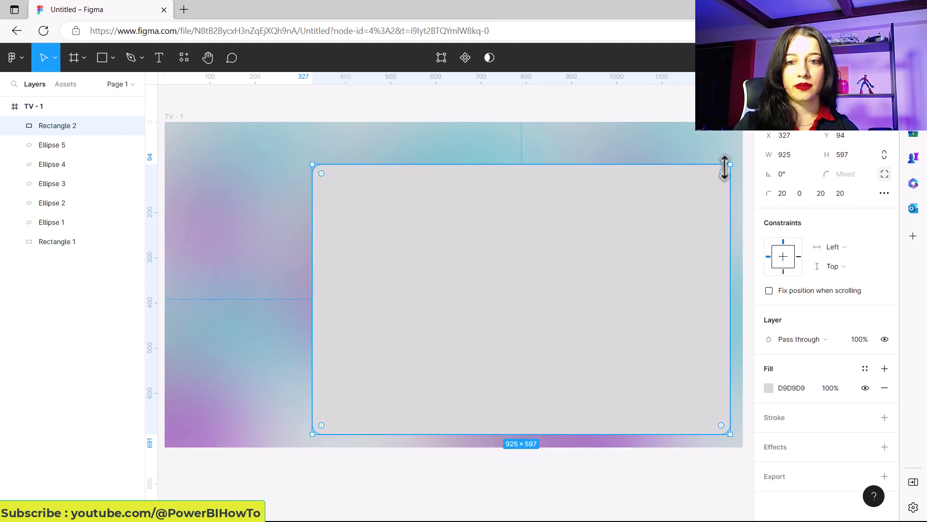
left_click(586, 110)
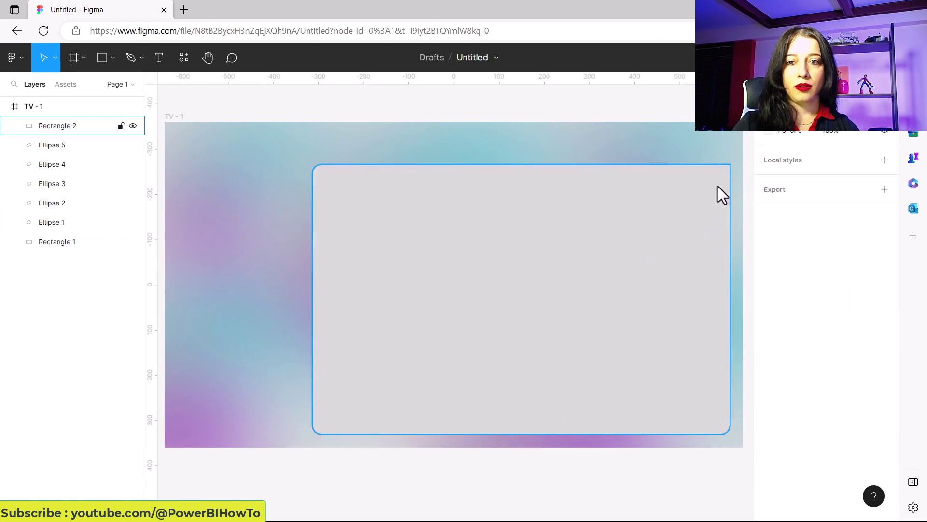
left_click(678, 213)
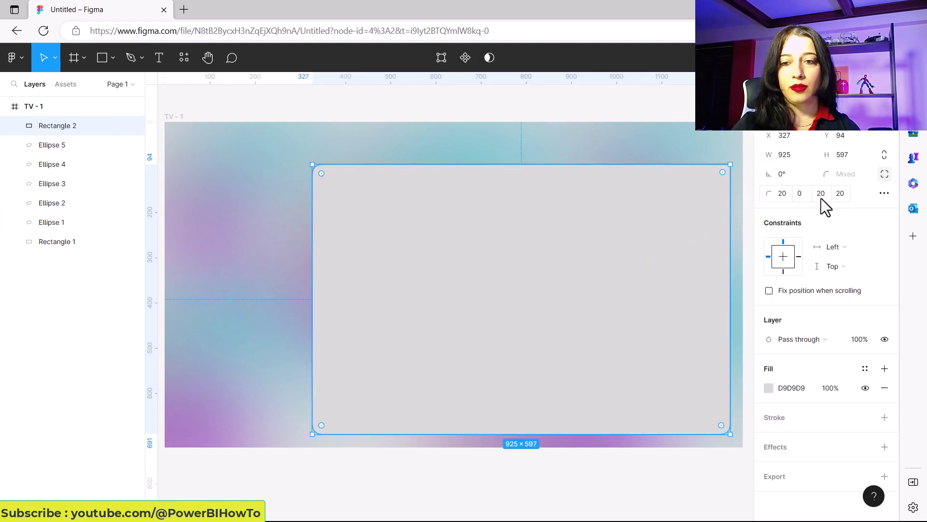
Set the large rectangle's top-right corner radius back to 20
left_click(800, 194)
type("20")
left_click(364, 204)
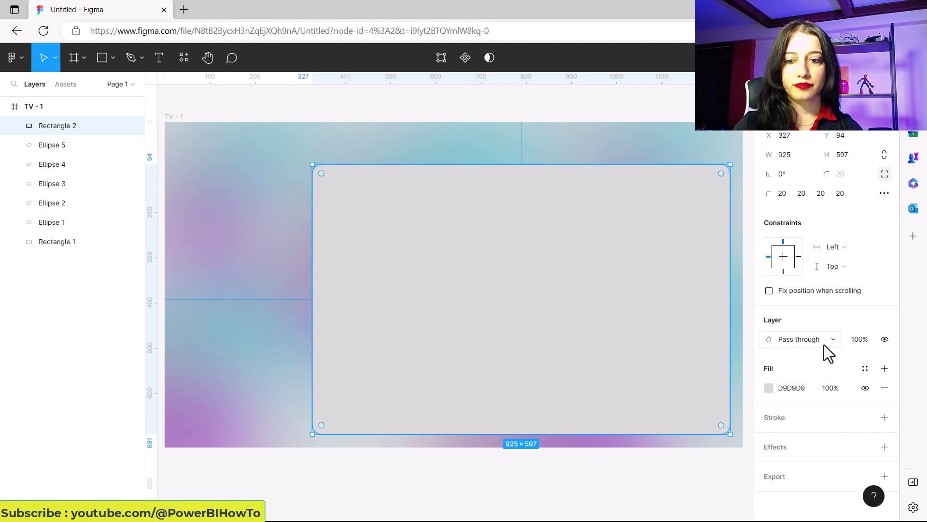
Change the large rectangle's fill colour to DADADA
left_click(800, 386)
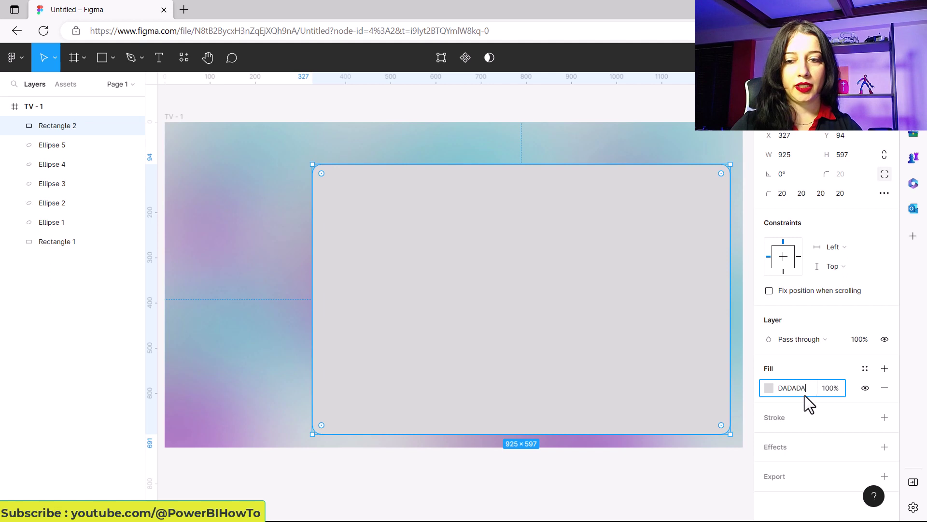
key("Return")
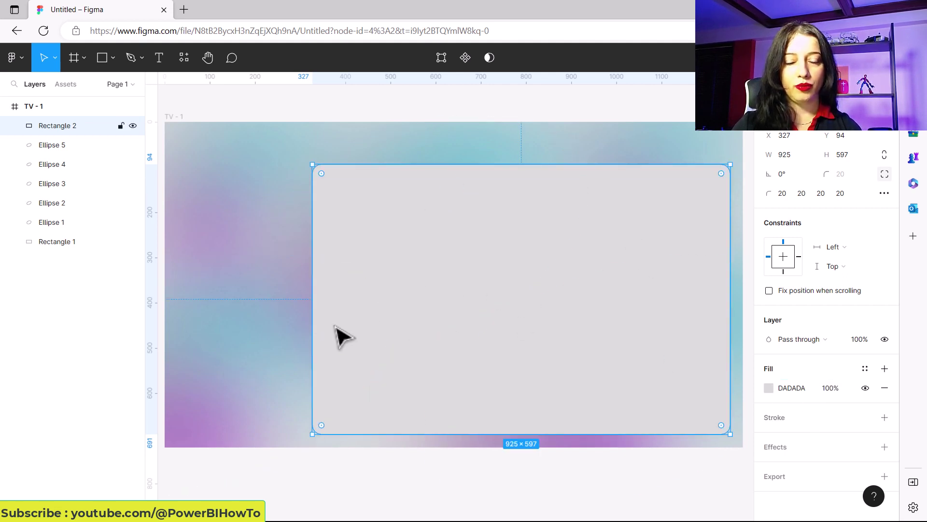
Duplicate the large rectangle and shrink the copy to about 269 × 85 at X 21, Y 107, beside the original
scroll(341, 336, "left", 1)
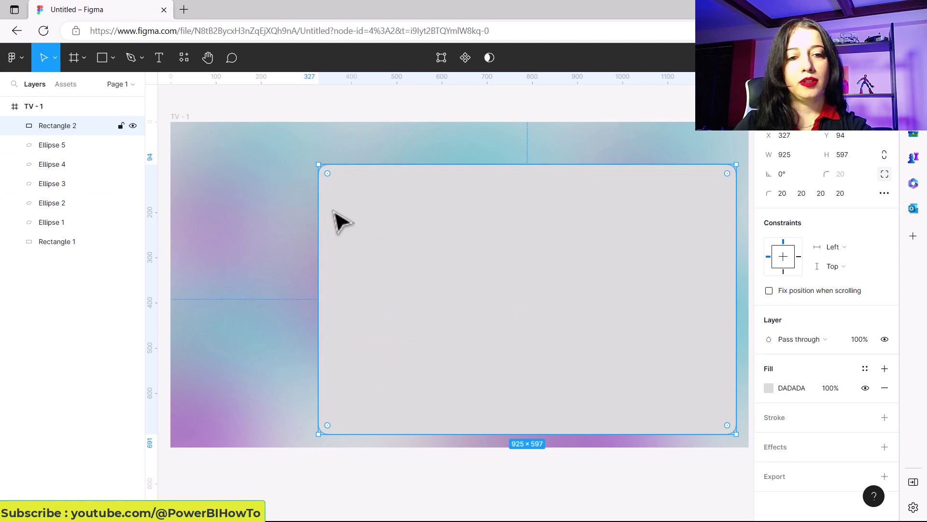
left_click_drag(455, 251, 321, 243)
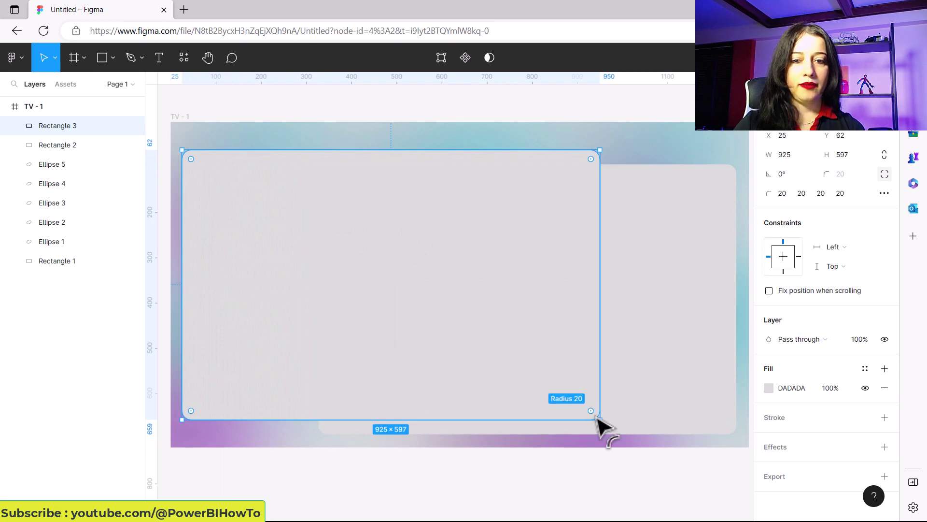
left_click_drag(597, 417, 241, 209)
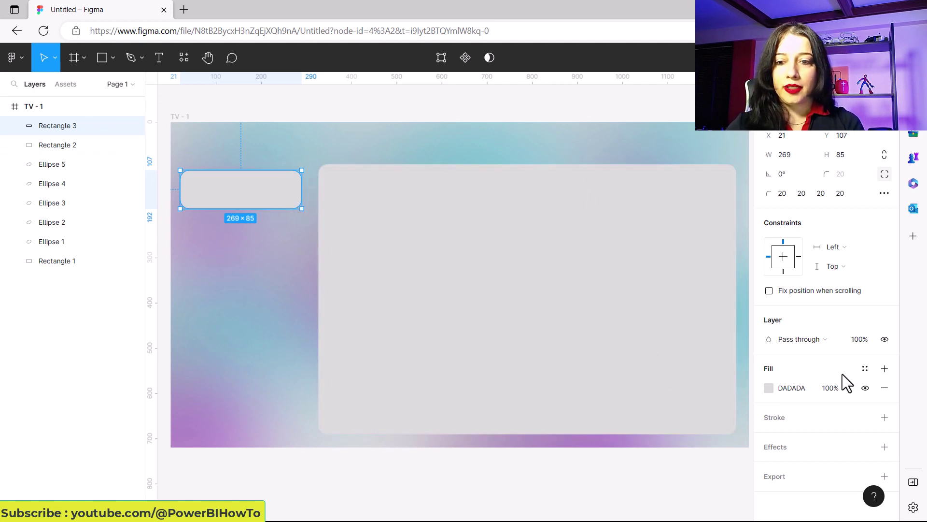
Change the small rectangle's fill from solid to an Angular gradient
left_click(789, 388)
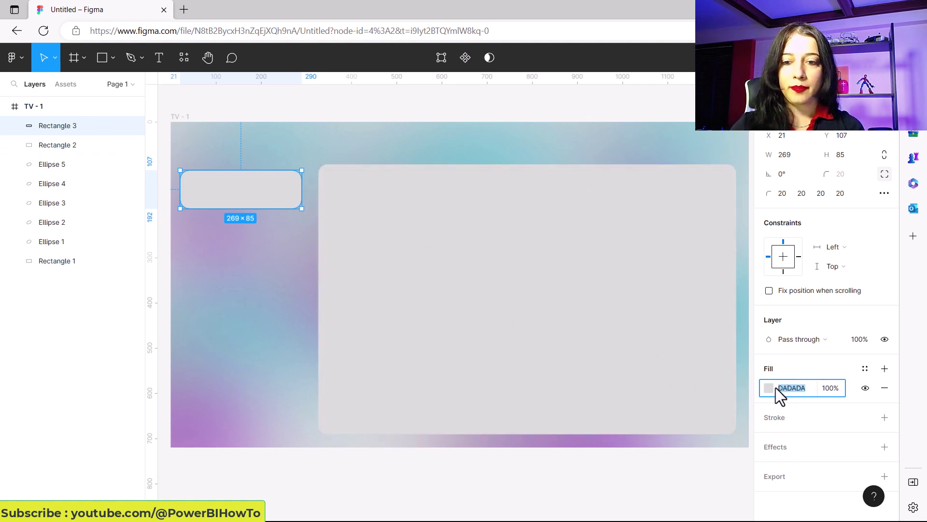
left_click(768, 389)
left_click(627, 208)
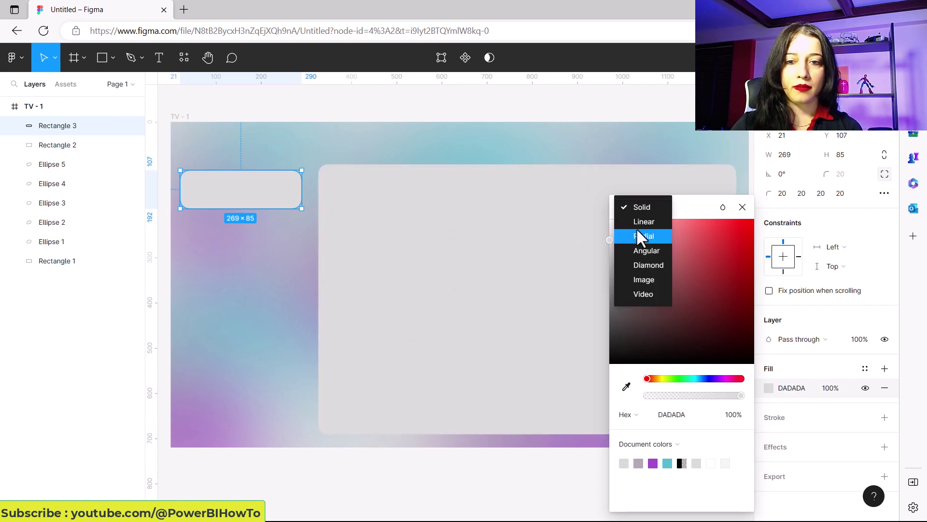
left_click(637, 251)
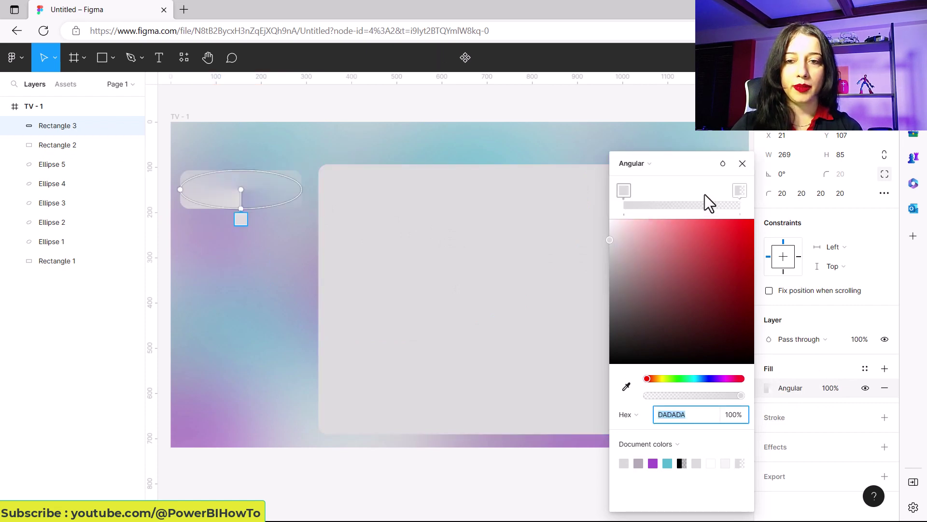
Add a gradient stop midway in the small rectangle's fill and colour it grey 989696 at 100% opacity
left_click(626, 192)
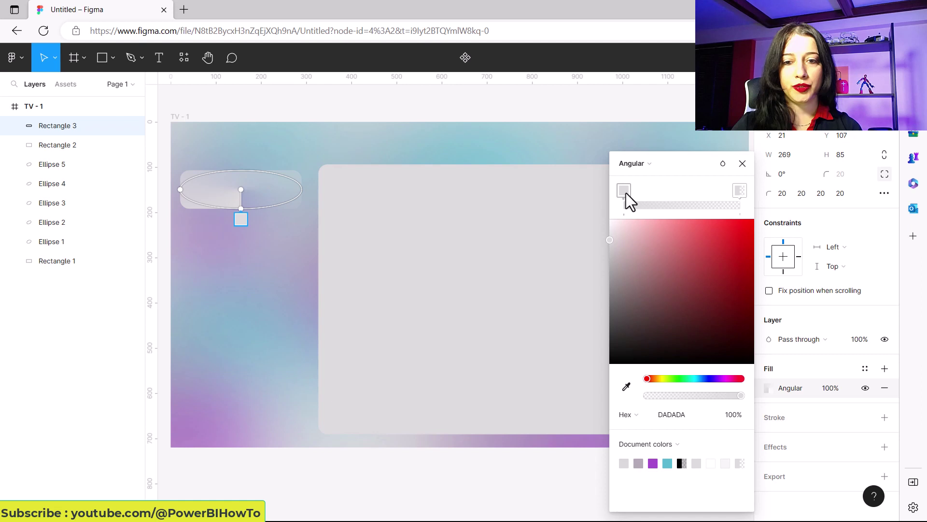
left_click(685, 207)
left_click(740, 191)
left_click(685, 189)
left_click_drag(610, 240, 610, 277)
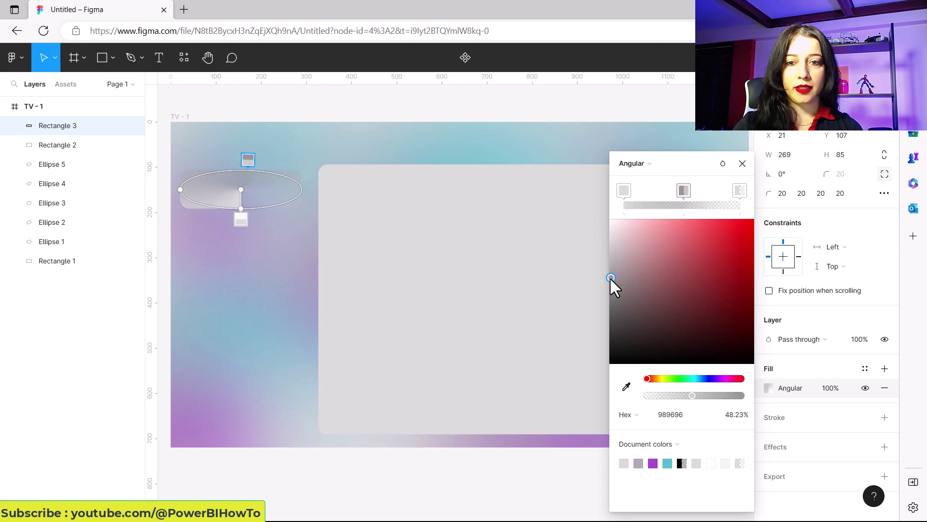
left_click_drag(693, 395, 742, 397)
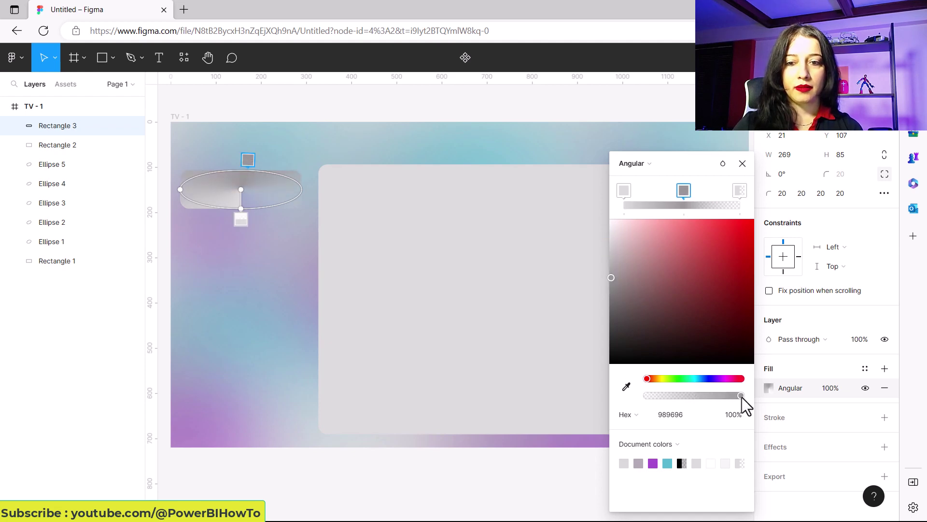
Set the gradient's end stop to the near-white FFF8F8 at 100% opacity
left_click(741, 191)
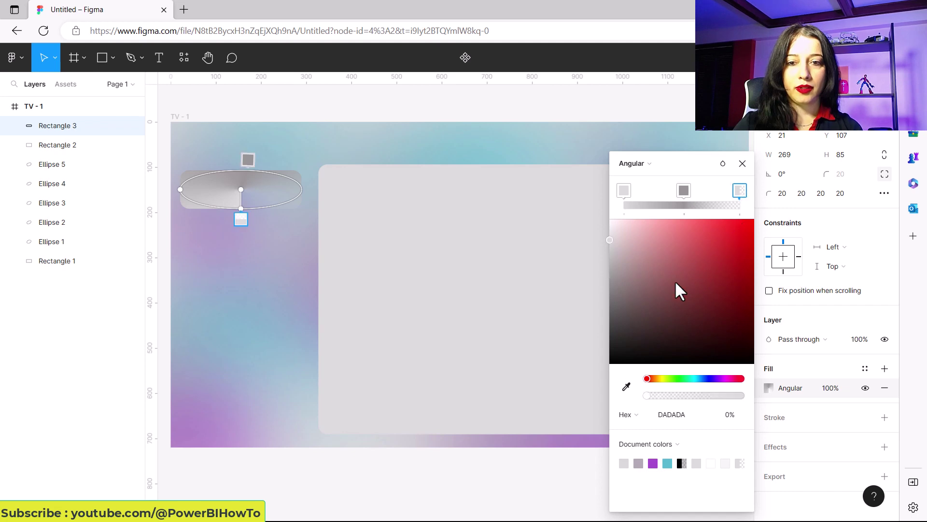
left_click_drag(610, 241, 609, 222)
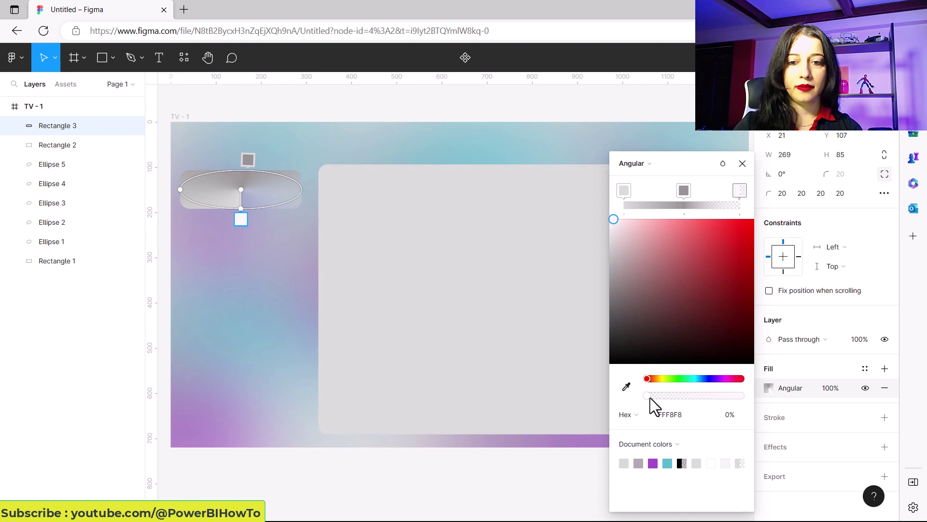
left_click_drag(650, 397, 733, 398)
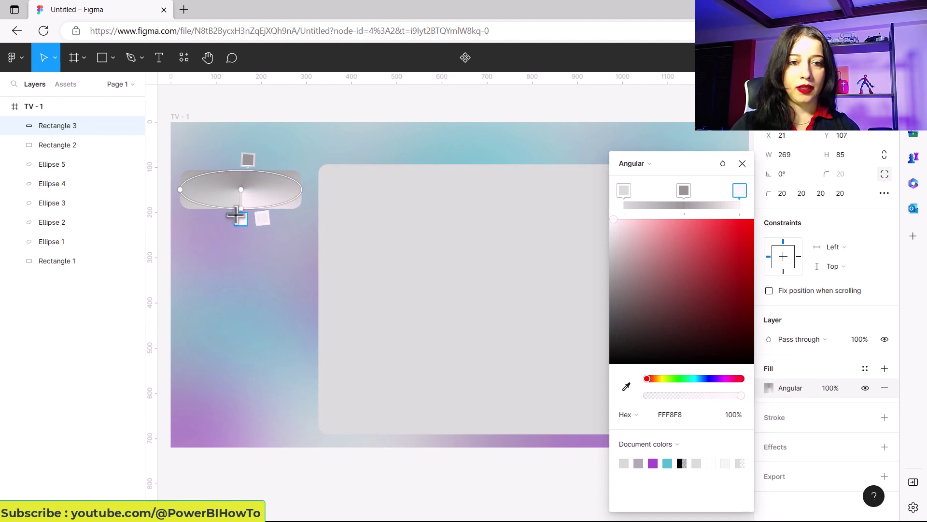
Move the near-white stop ahead of the grey one, then tilt and widen the angular gradient around a centre farther left
left_click_drag(238, 218, 182, 179)
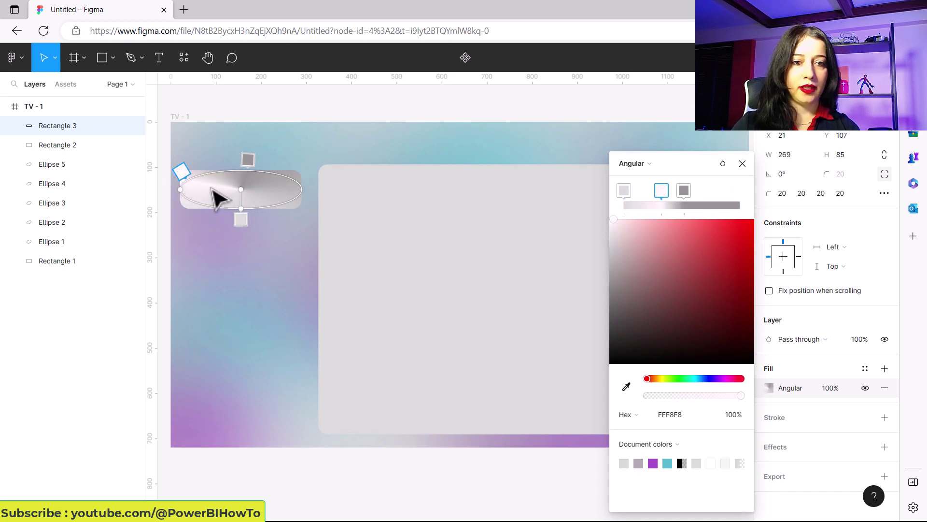
mouse_move(237, 189)
left_mouse_down()
mouse_move(227, 186)
mouse_move(232, 201)
left_mouse_up()
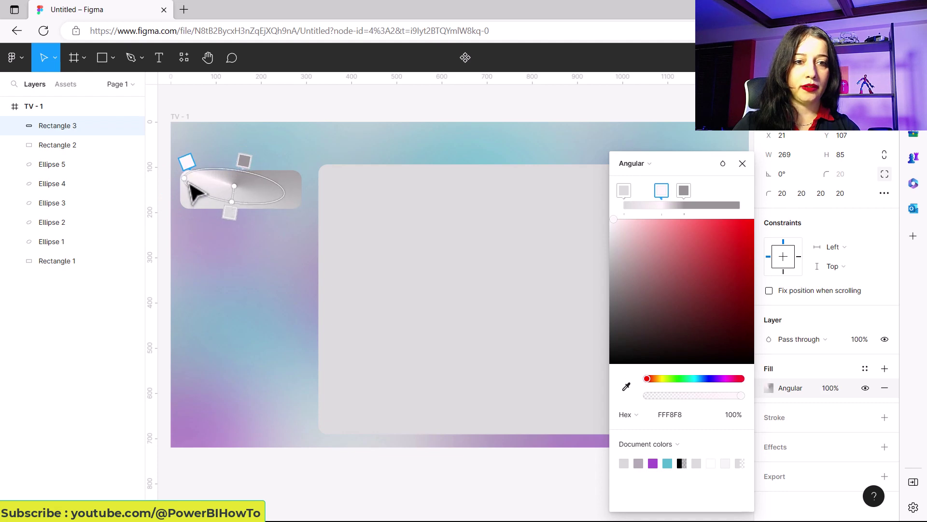
left_click_drag(186, 178, 167, 169)
left_click_drag(228, 181, 221, 183)
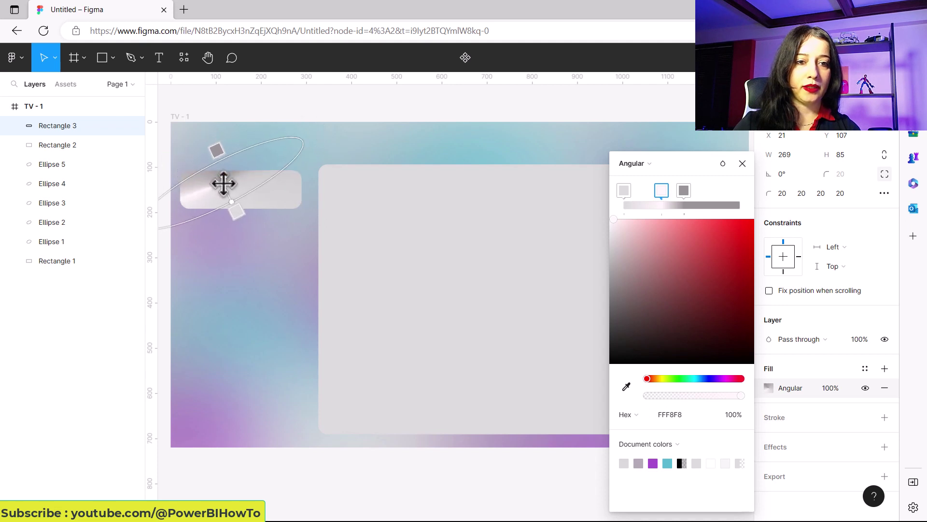
Add a B8B7B7 stop at the gradient's end, raise the gradient centre slightly and finish editing the fill
left_click(305, 141)
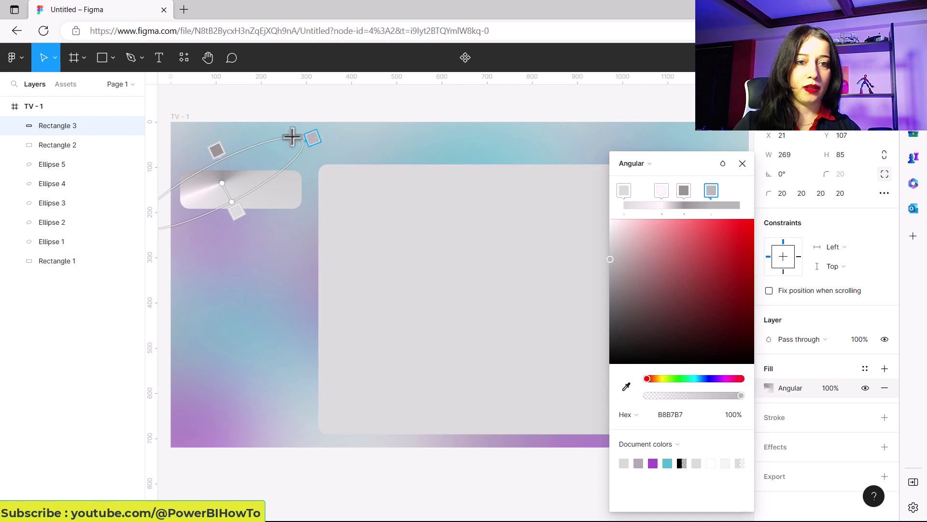
mouse_move(302, 144)
left_mouse_down()
mouse_move(312, 179)
mouse_move(314, 164)
mouse_move(292, 196)
mouse_move(240, 224)
mouse_move(260, 218)
left_mouse_up()
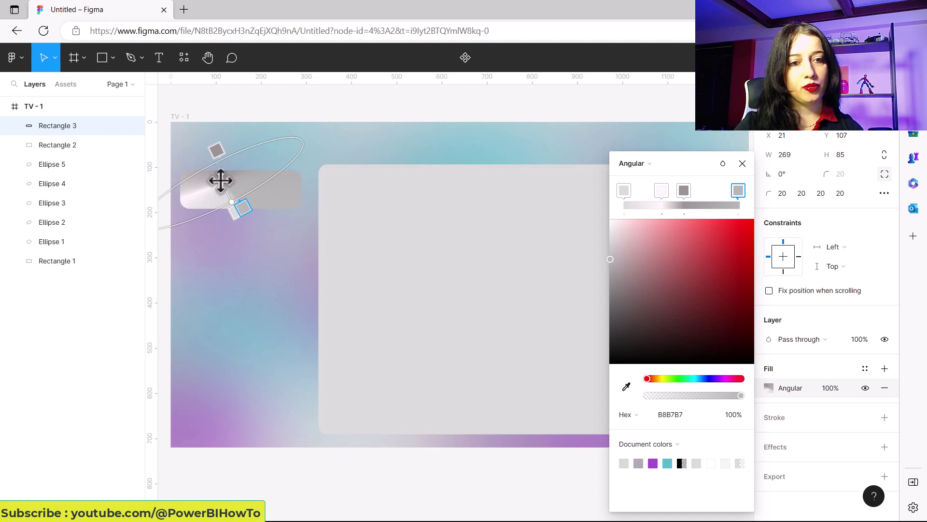
mouse_move(223, 181)
left_mouse_down()
mouse_move(217, 190)
mouse_move(223, 176)
left_mouse_up()
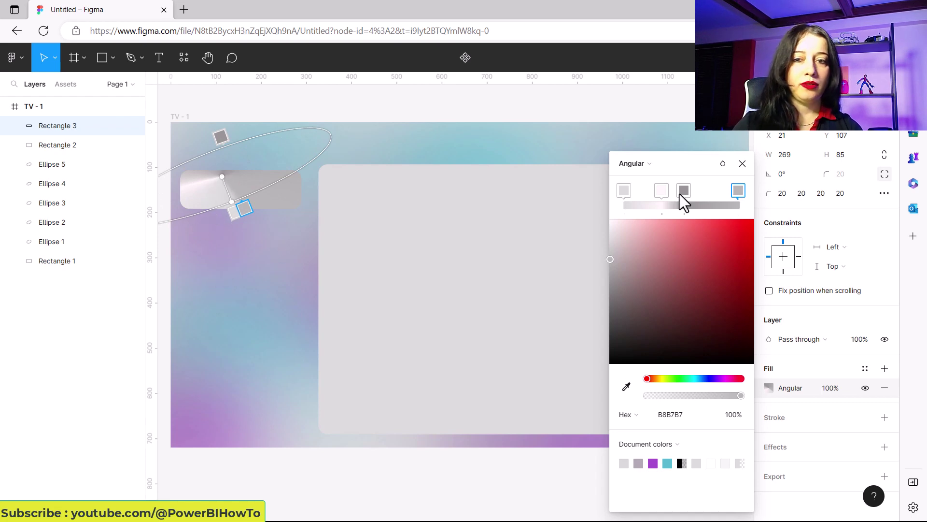
left_click(742, 164)
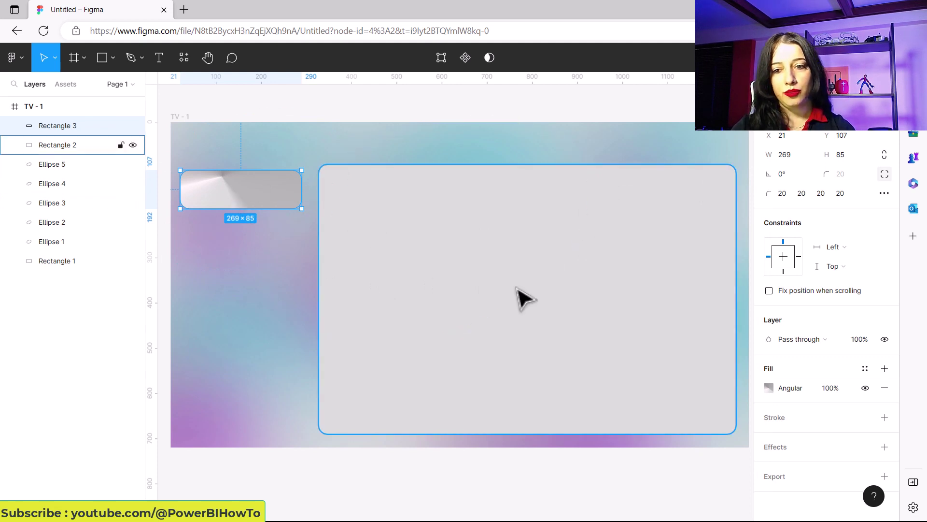
Add a solid white FFFFFF inside stroke with a weight of 0.5 to the small gradient rectangle
left_click(785, 422)
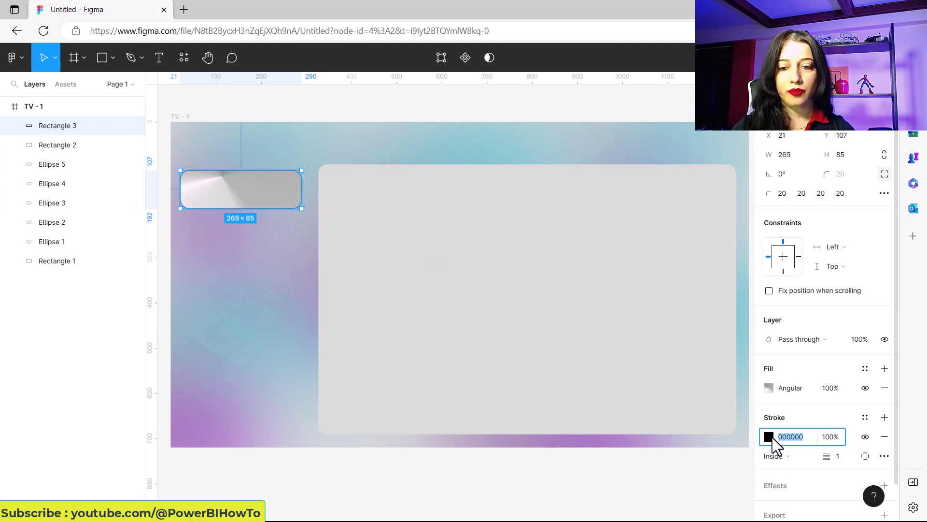
left_click(769, 437)
left_click(618, 289)
left_click_drag(615, 276, 609, 217)
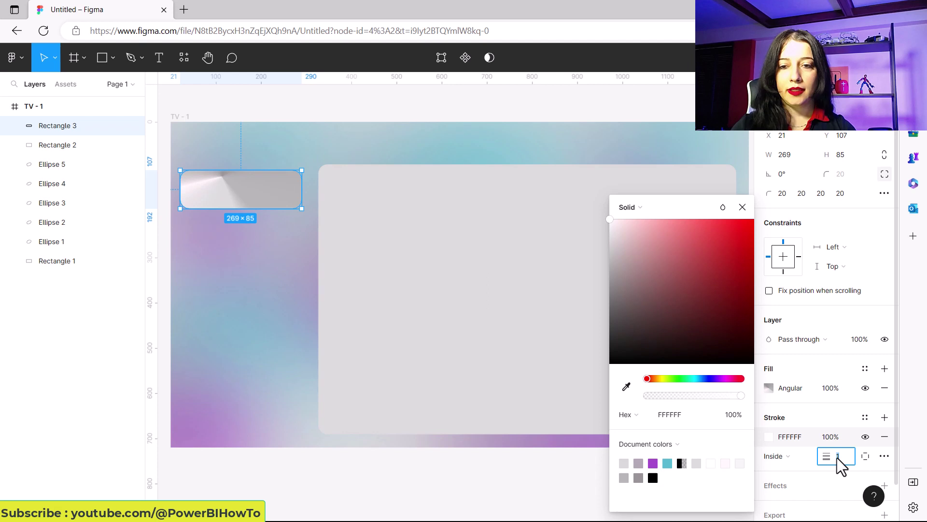
left_click(742, 207)
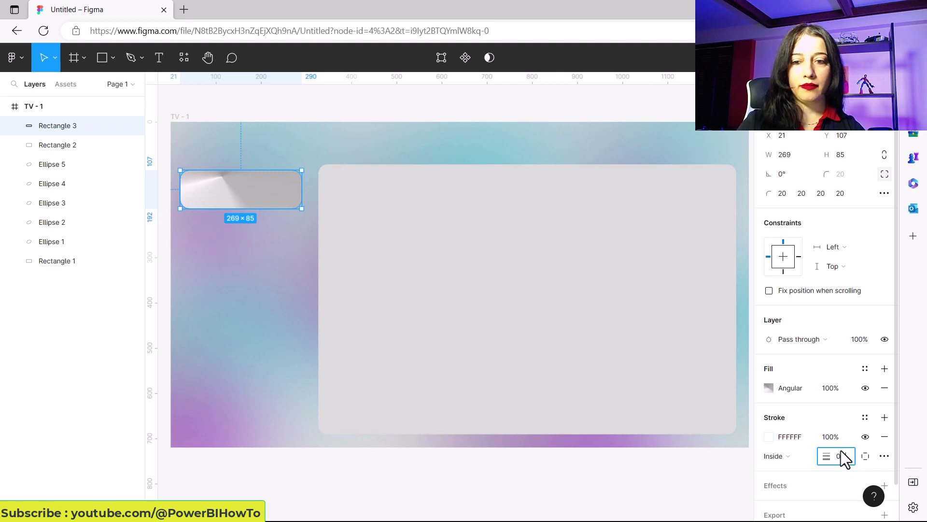
left_click(849, 438)
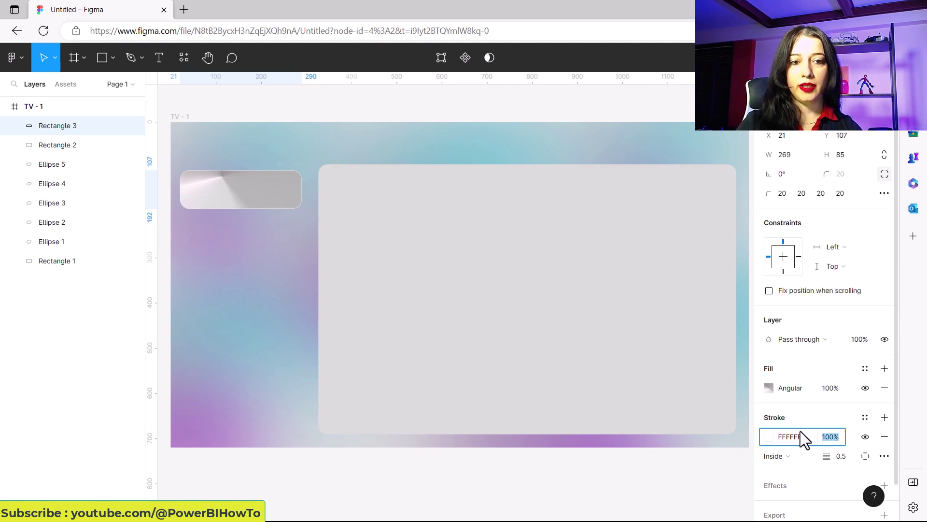
Add a drop shadow effect to the small gradient rectangle and deselect it
scroll(800, 431, "down", 1)
left_click(776, 447)
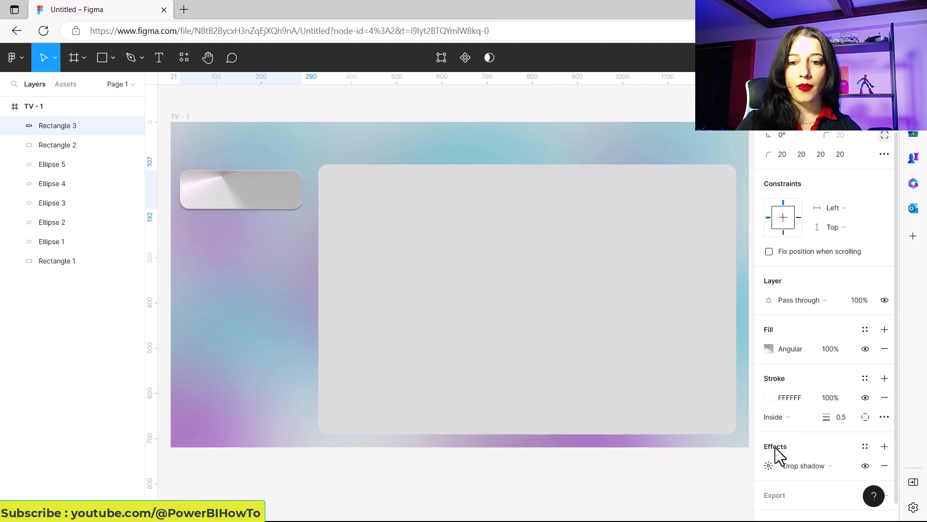
left_click(818, 466)
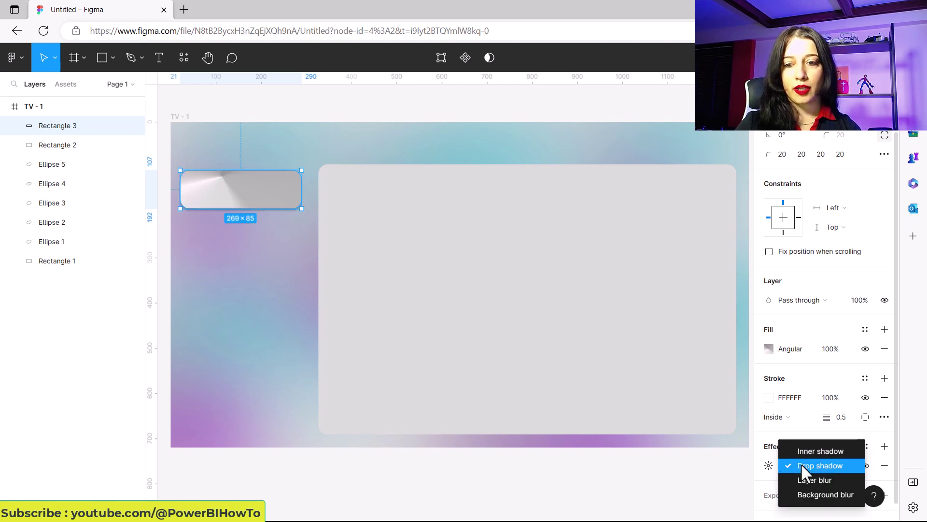
left_click(801, 463)
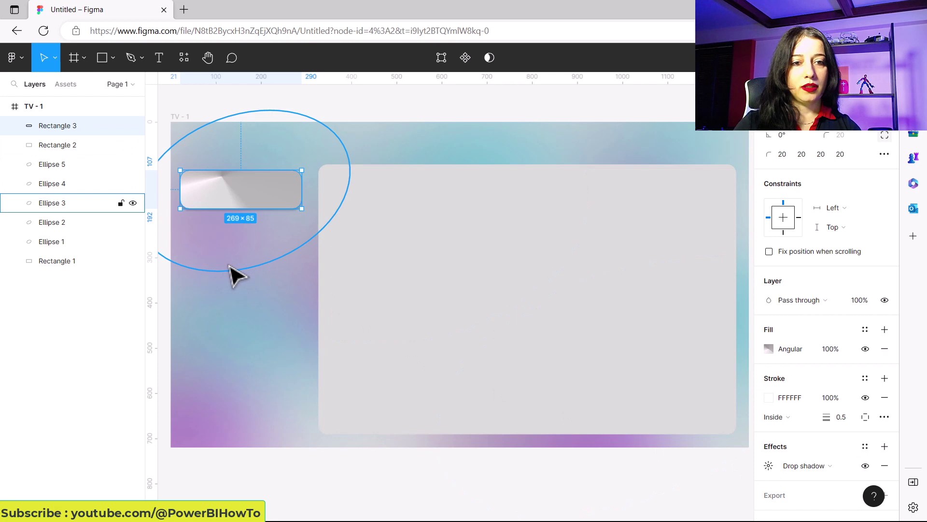
left_click(295, 119)
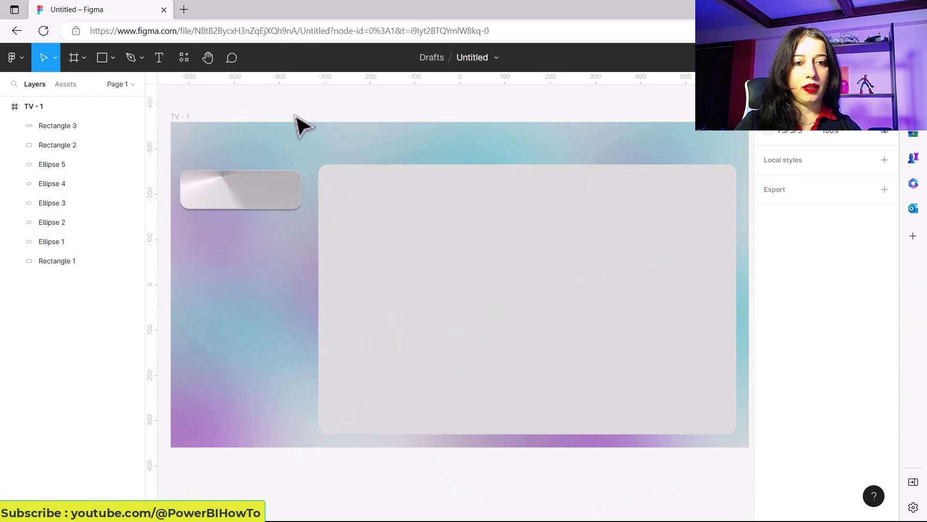
Duplicate the gradient card three times and stack the copies below the original in a column aligned at X 21
left_click(255, 195)
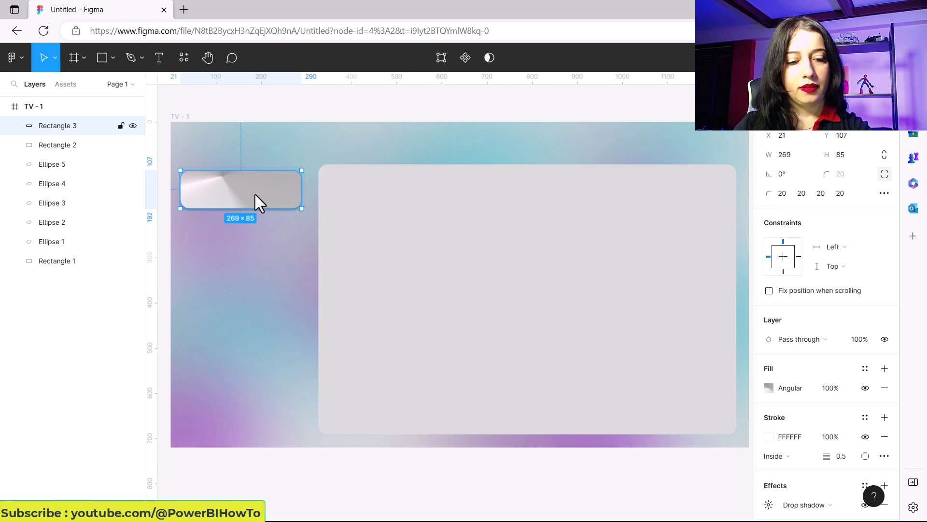
key("ctrl+d")
key("ctrl+d")
key("ctrl+d")
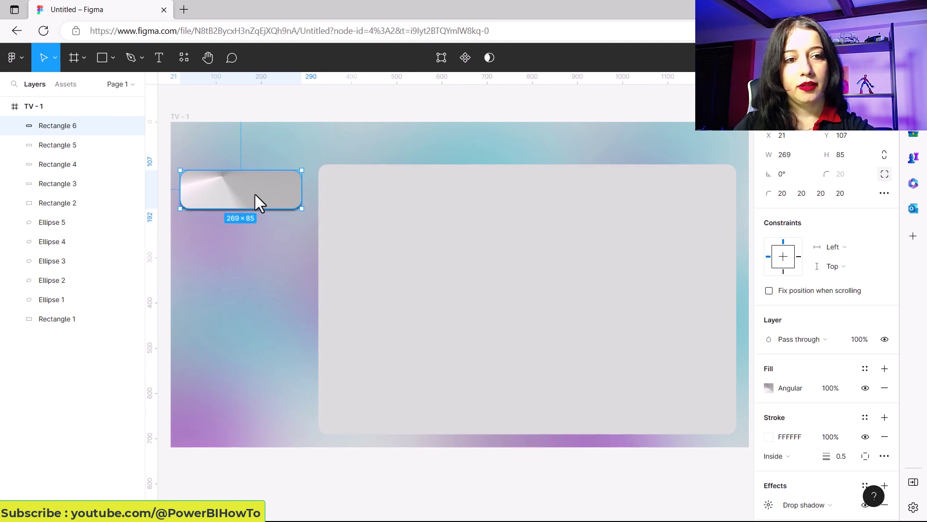
left_click_drag(255, 194, 254, 259)
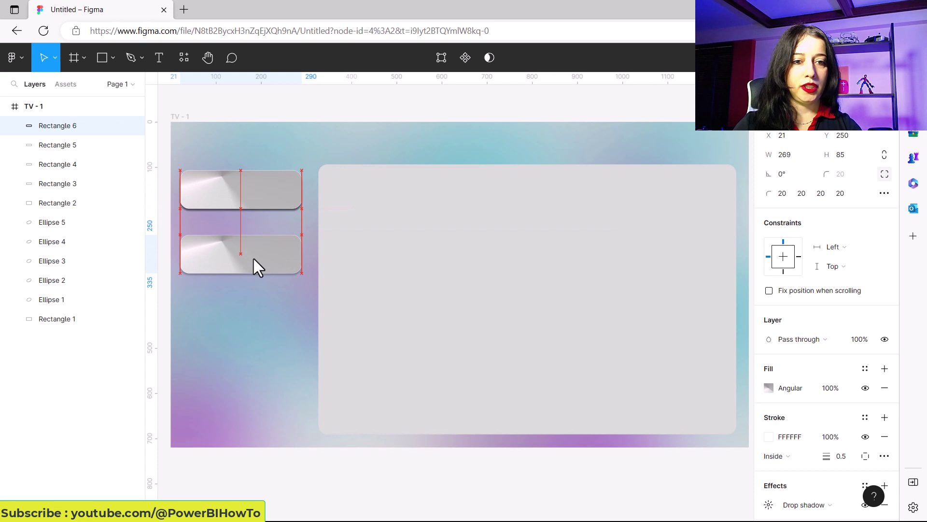
left_click_drag(267, 198, 255, 383)
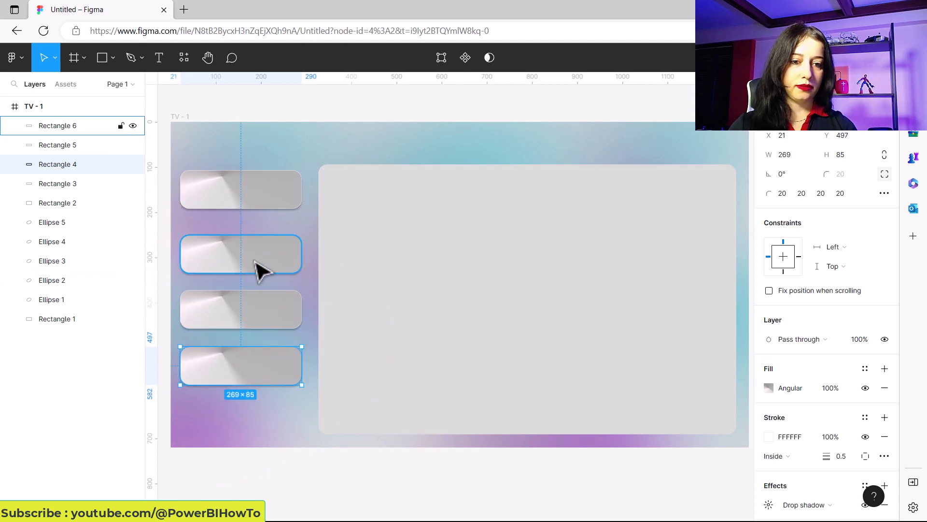
Select the uppermost and lowest gradient cards and move them down together by about 51 px
left_click(261, 193)
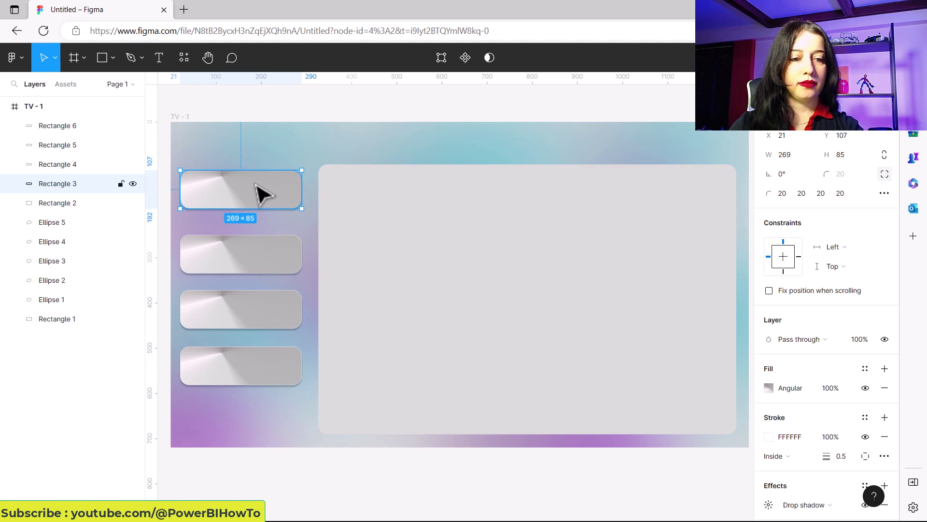
left_click(260, 365, "shift")
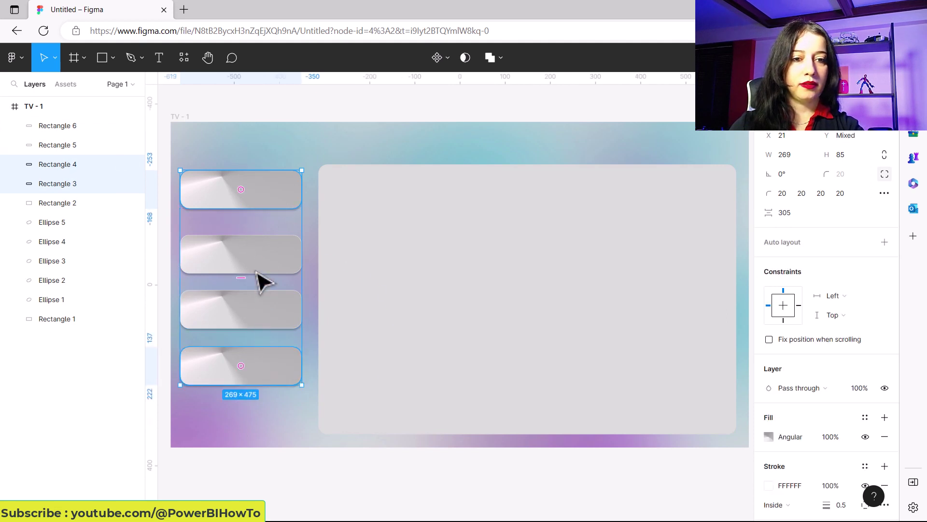
key("Down")
key("Down")
key("Down")
key("Down")
key("Down")
key("Down")
key("Down")
key("Down")
key("Down")
key("Down")
key("Down")
key("Down")
key("Down")
key("Down")
key("Down")
key("Down")
key("Down")
key("Down")
key("Down")
key("Down")
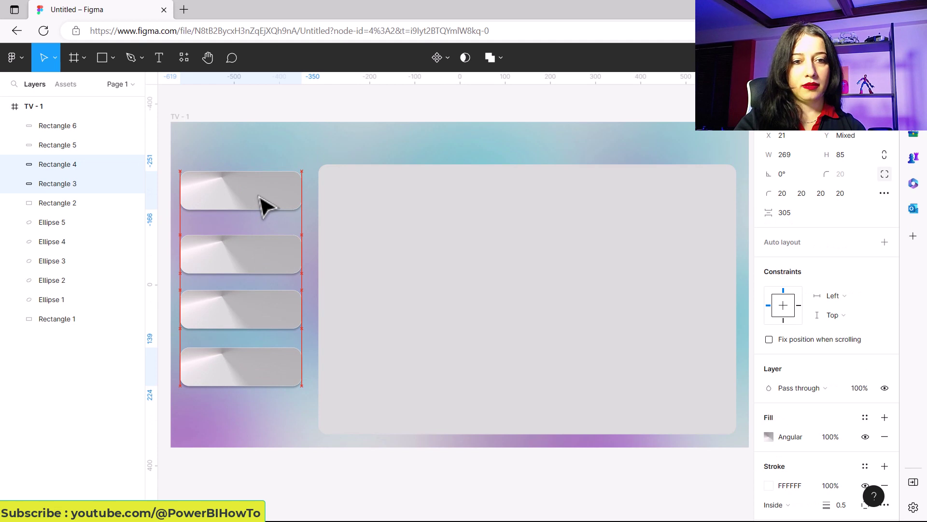
key("Down")
key("Down")
key("Down")
key("Down")
key("Down")
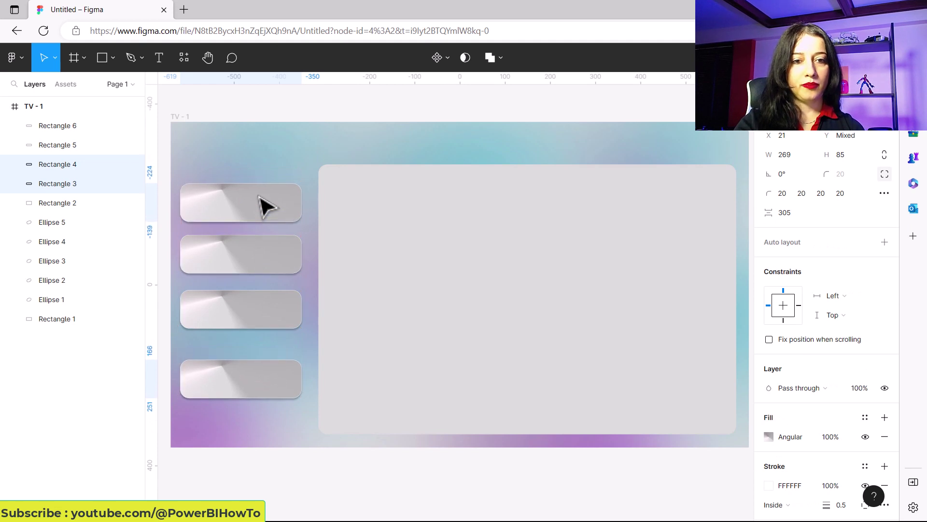
key("Down")
key("Down")
key("Down")
key("Down")
key("Down")
key("Down")
key("Down")
key("Down")
key("Down")
key("Down")
key("Down")
key("Down")
key("Down")
key("Down")
key("Down")
key("Down")
key("Down")
key("Down")
key("Down")
key("Down")
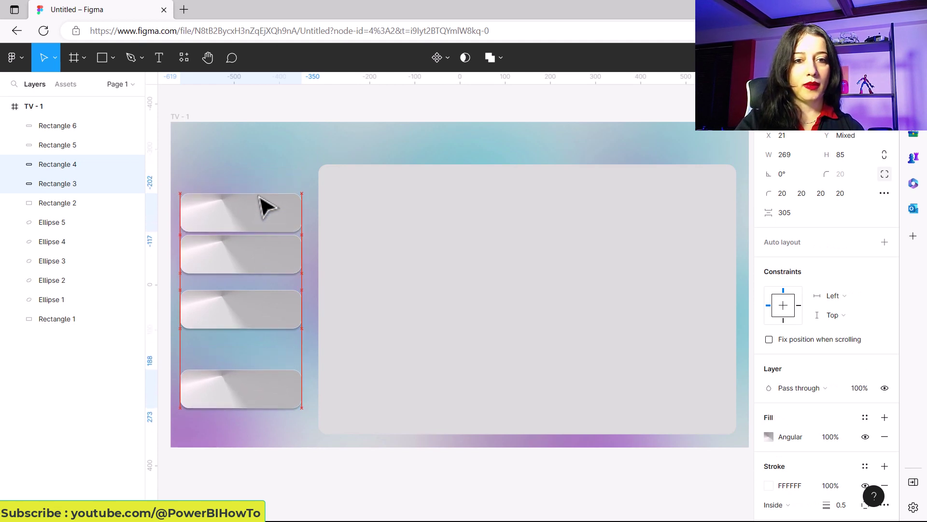
Move only the lowest gradient card down to Y 572
left_click(239, 407)
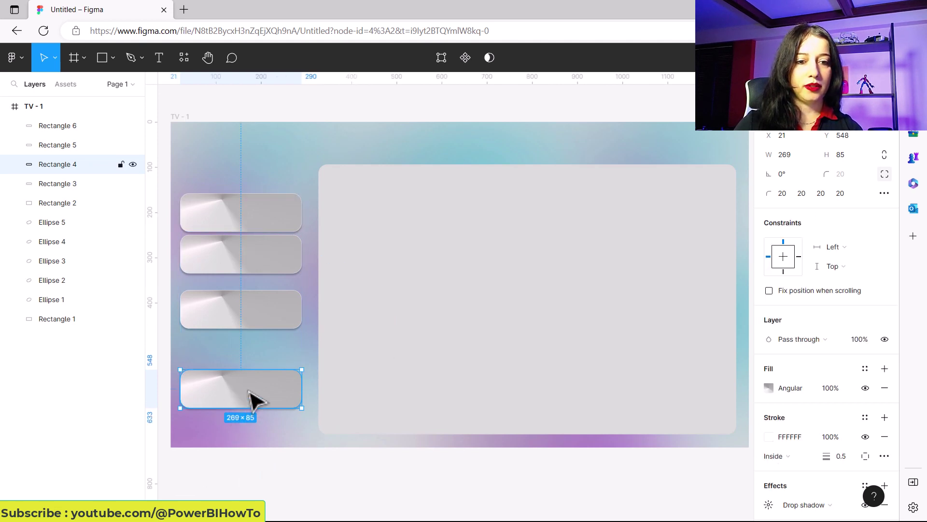
key("Down")
key("Down")
key("Down")
key("Down")
key("Down")
key("Down")
key("Down")
key("Down")
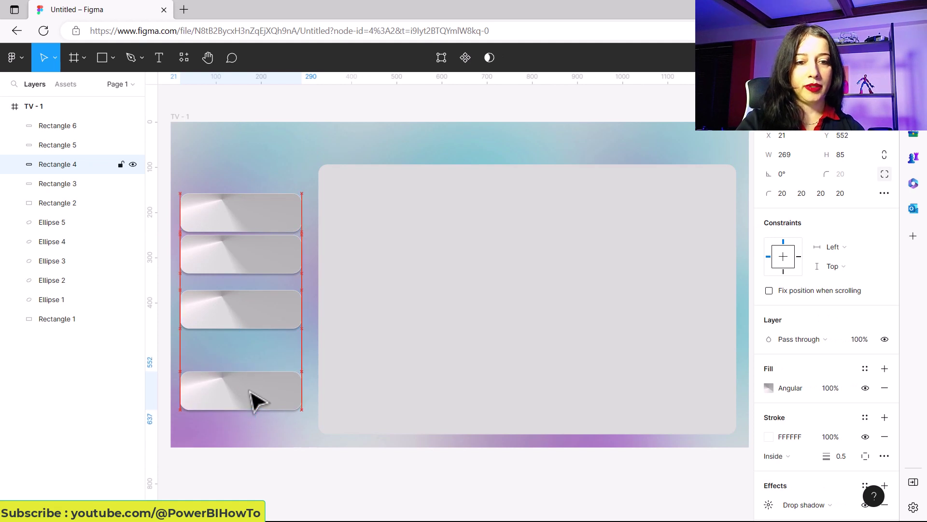
key("Down")
key("Down")
key("Down")
key("Down")
key("Down")
key("Down")
key("Down")
key("Down")
key("Down")
key("Down")
key("Down")
key("Down")
key("Down")
key("Down")
key("Down")
key("Down")
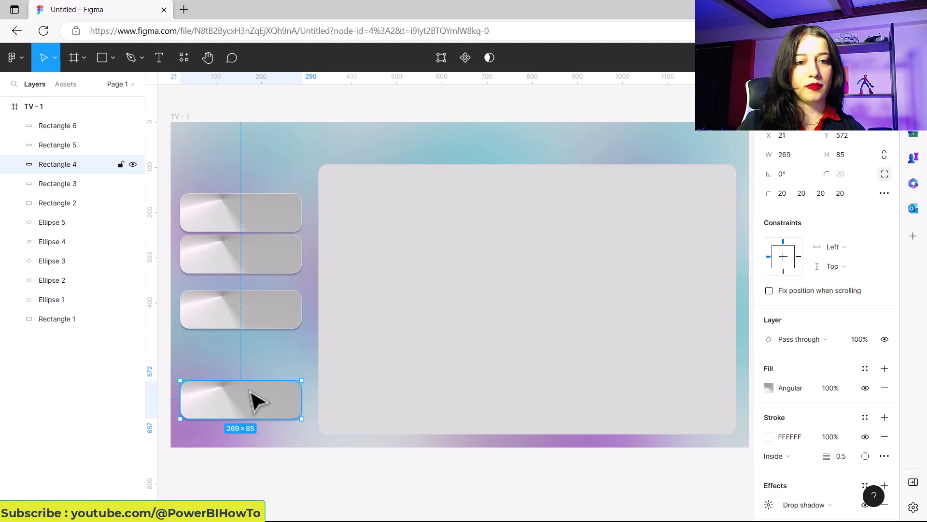
Move the uppermost gradient card up to Y 131, clearing the card beneath it
left_click(285, 212)
key("Up")
key("Up")
key("Up")
key("Up")
key("Up")
key("Up")
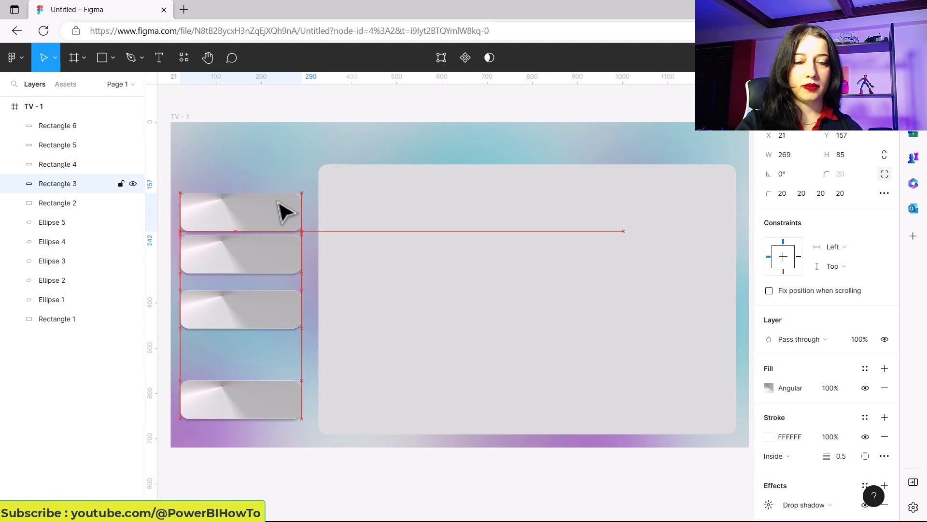
key("Up")
key("Up")
key("Up")
key("Up")
key("Up")
key("Up")
key("Up")
key("Up")
key("Up")
key("Up")
key("Up")
key("Up")
key("Up")
key("Up")
key("Up")
key("Up")
key("Up")
key("Up")
key("Up")
key("Up")
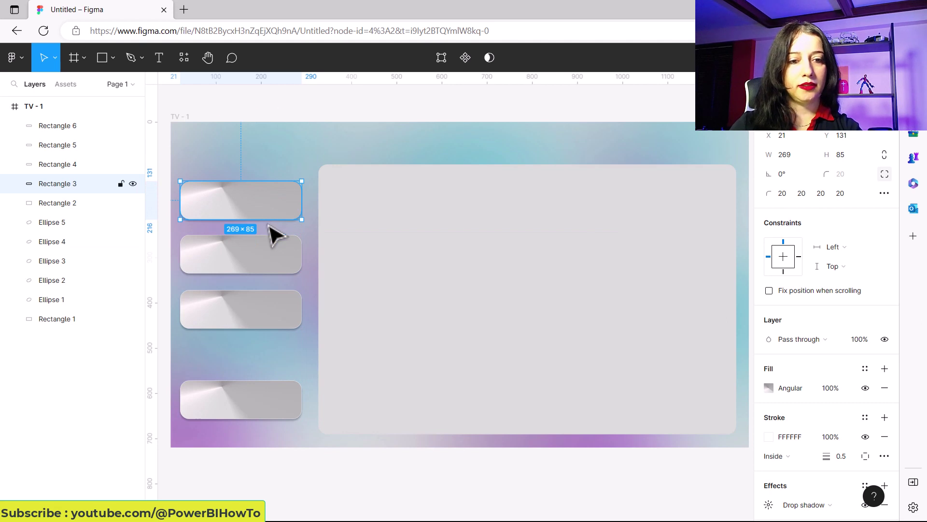
Select all four gradient cards and distribute their vertical spacing evenly
left_click(271, 261, "shift")
left_click(263, 314, "shift")
left_click(269, 402, "shift")
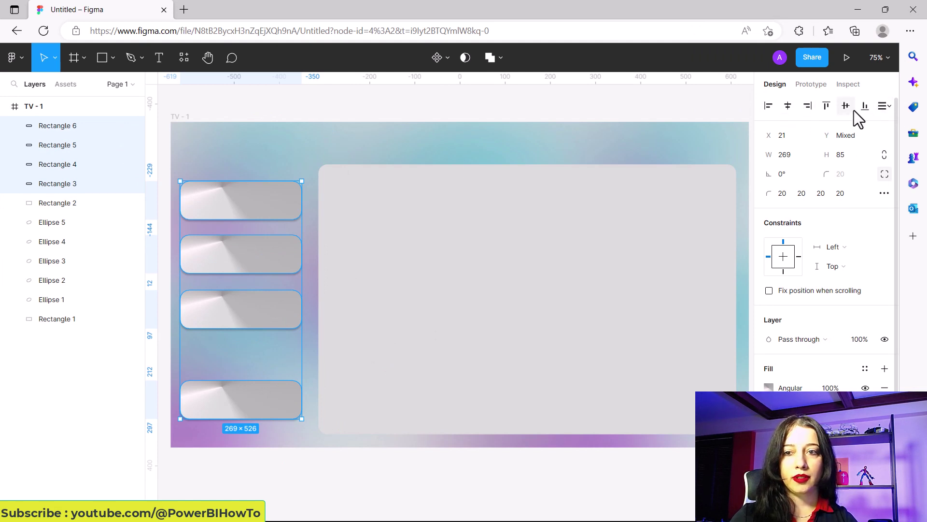
left_click(885, 108)
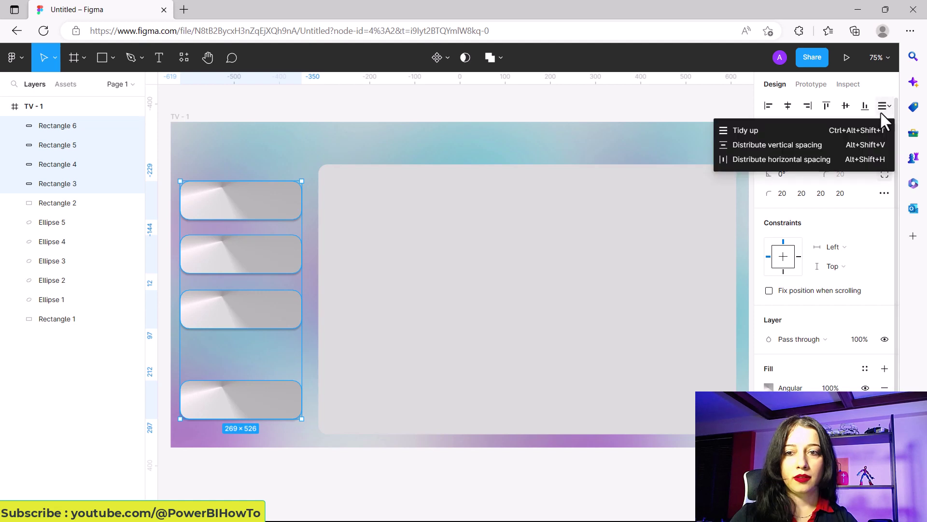
left_click(770, 143)
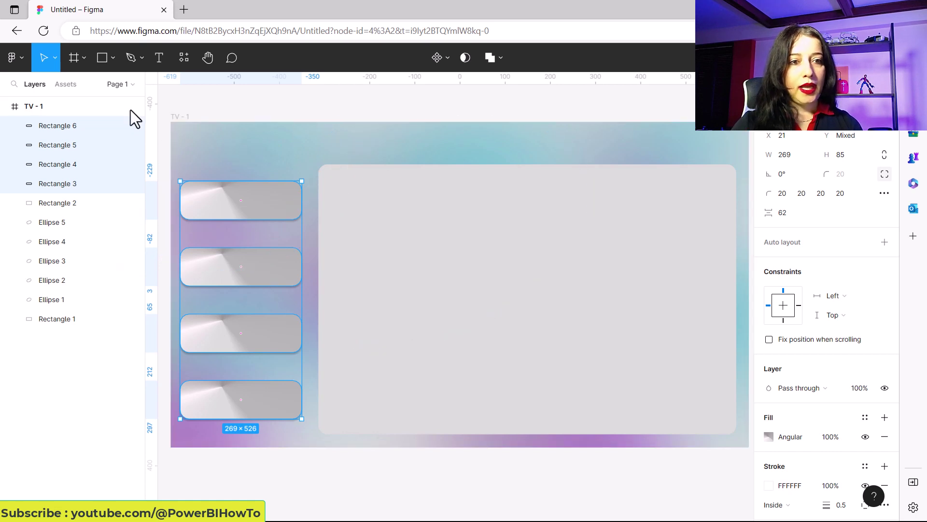
Add the text "Sales Report" above the column of gradient cards, at about X 83, Y 51
left_click(159, 57)
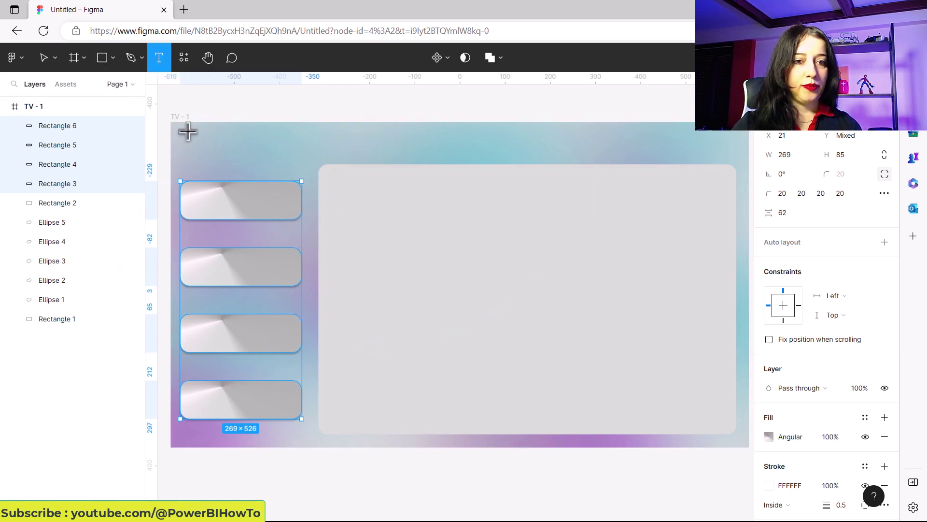
left_click(208, 145)
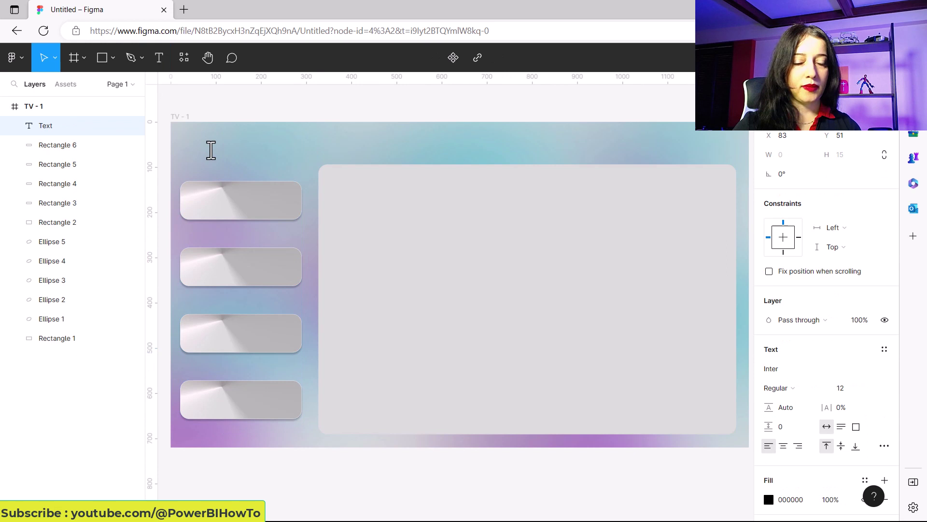
type("Sales Report")
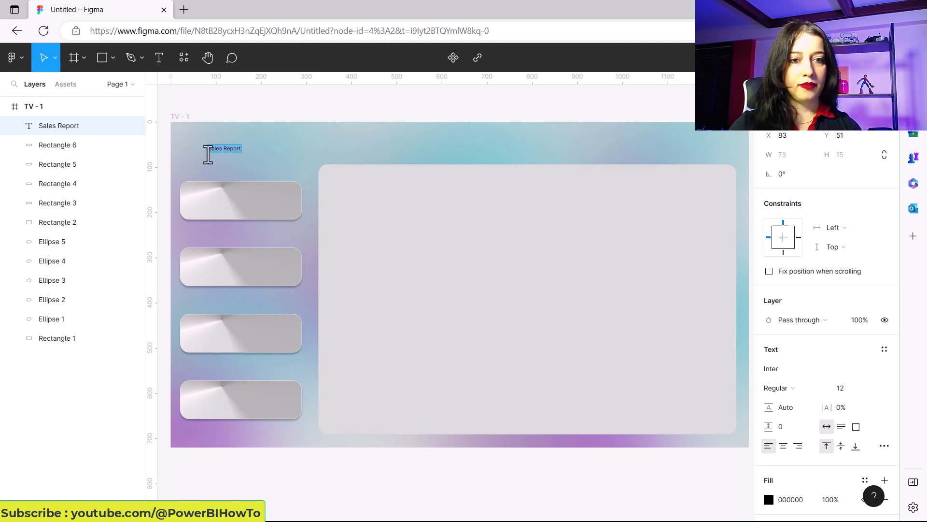
Set the "Sales Report" title's font size to 32
left_click(862, 389)
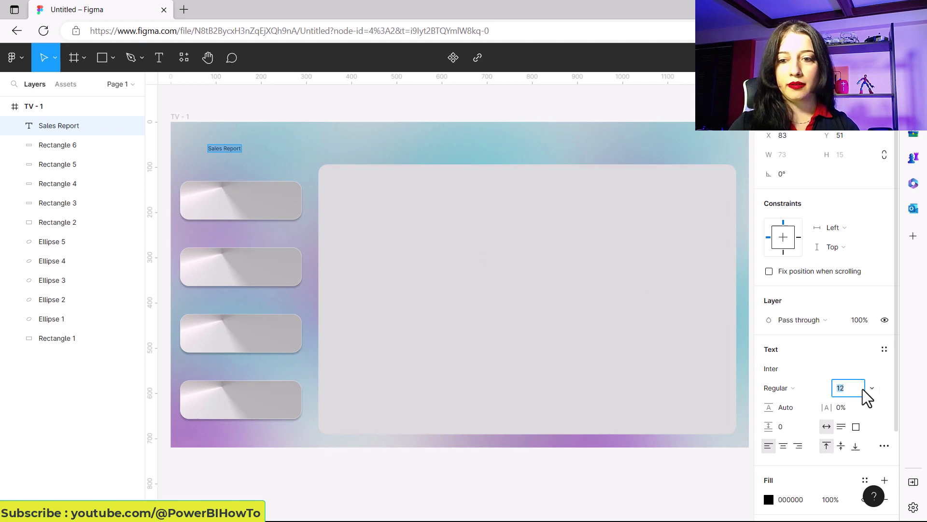
left_click(871, 388)
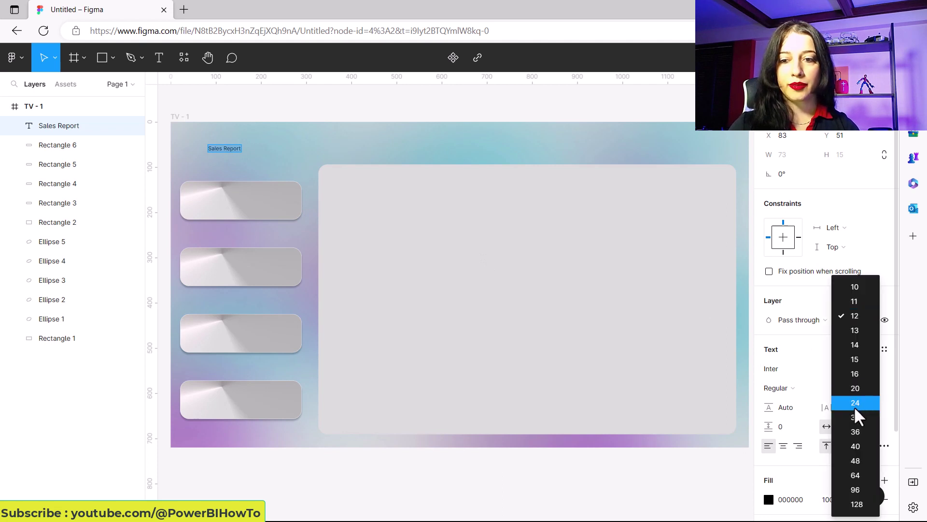
left_click(855, 404)
key("Return")
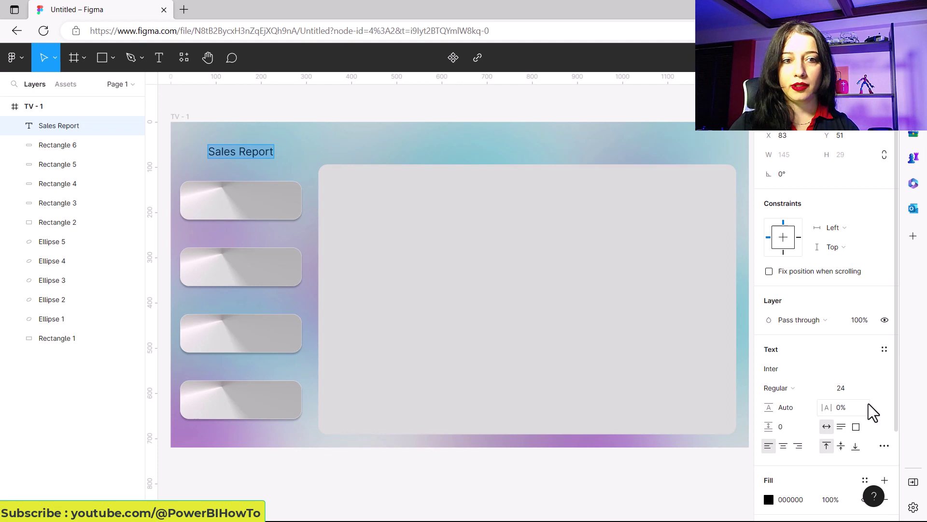
left_click(872, 389)
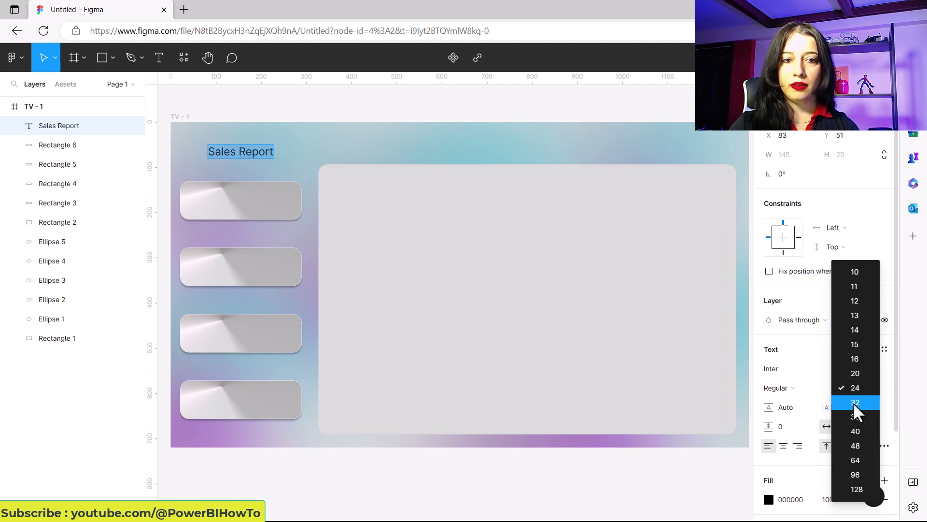
left_click(858, 402)
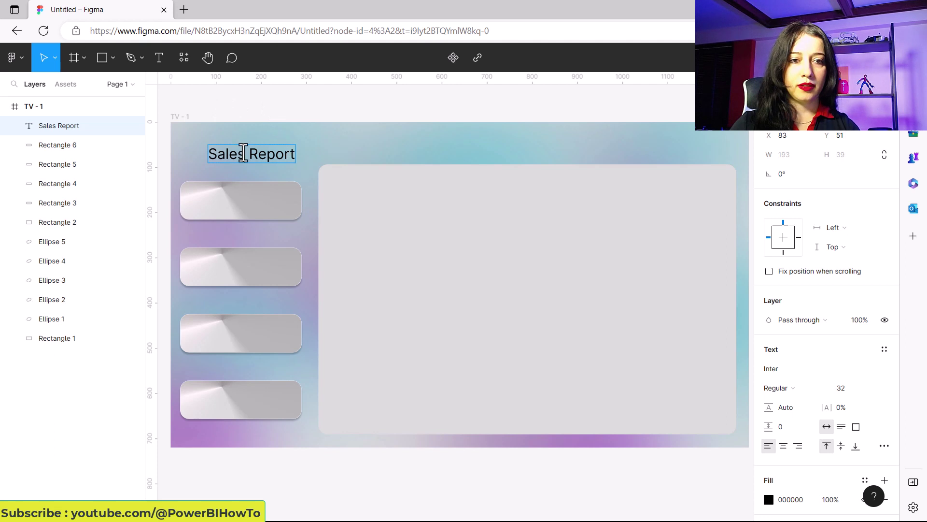
Finish editing the "Sales Report" title and shift it left to X 70 above the cards
left_click(209, 149)
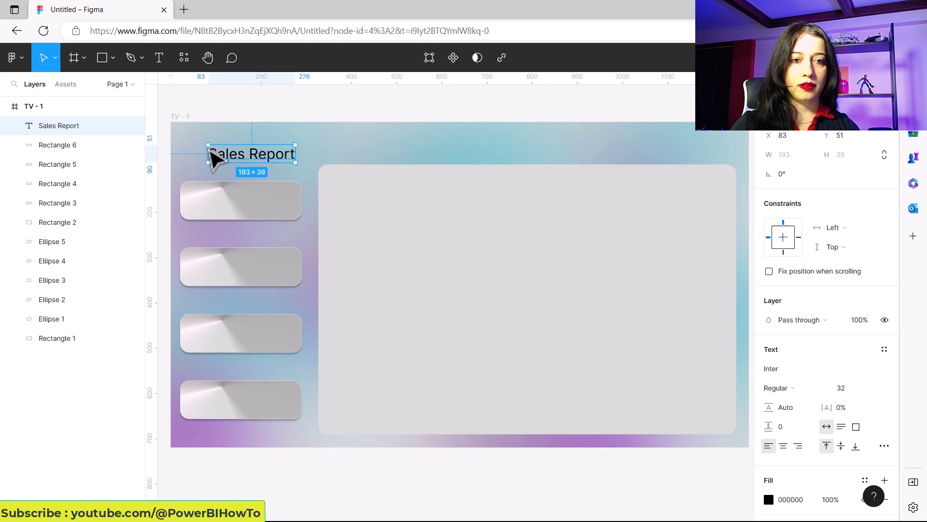
key("Left")
key("Left")
key("Left")
key("Left")
key("Left")
key("Left")
key("Left")
key("Left")
key("Left")
key("Left")
key("Left")
key("Left")
key("Left")
key("Left")
key("Left")
key("Left")
key("Left")
key("Left")
key("Left")
key("Left")
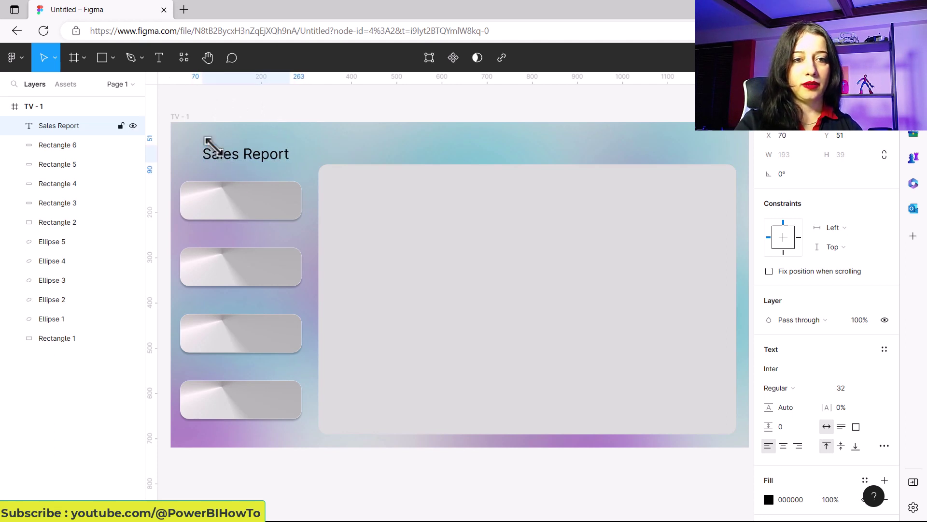
Nudge the "Sales Report" title to X 45, Y 43 above the column of gradient cards
key("Right")
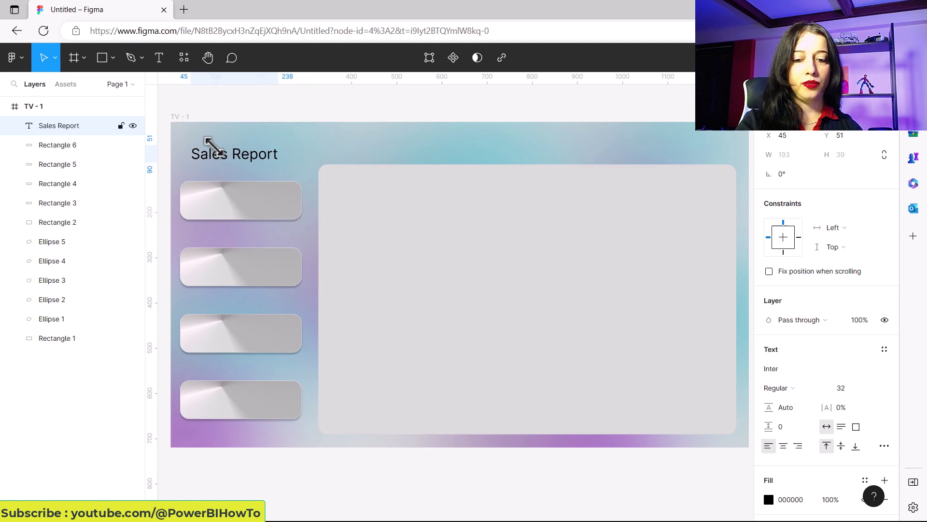
key("Up")
key("Up")
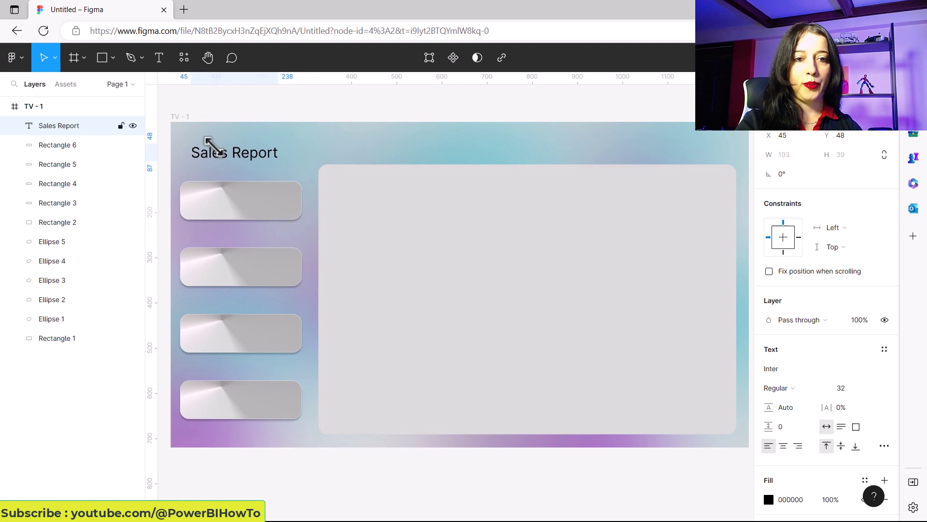
key("Left")
key("Left")
key("Up")
key("Up")
key("Up")
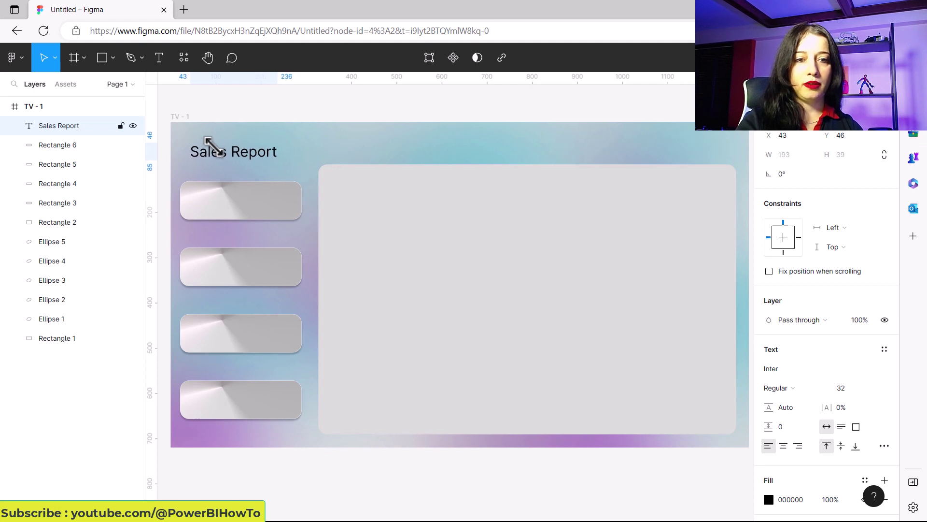
key("Left")
key("Right")
key("Right")
key("Right")
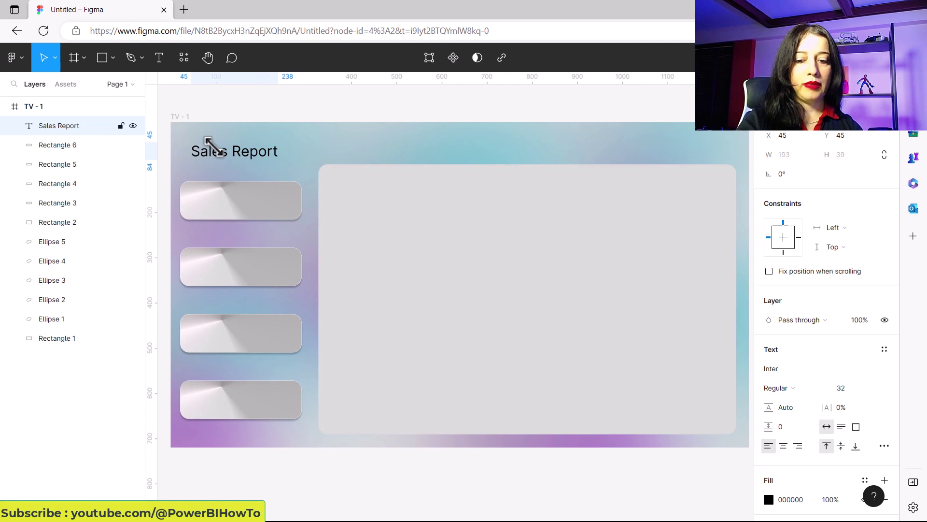
key("Up")
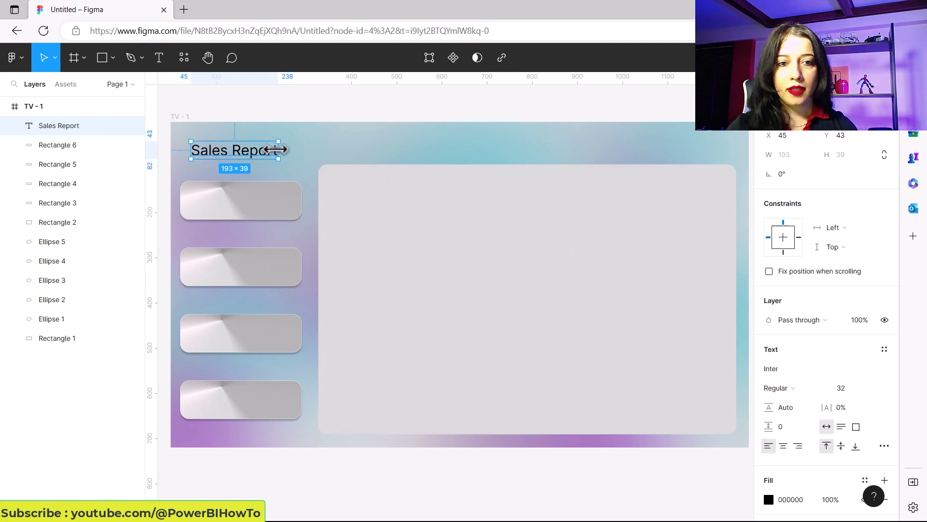
Give the "Sales Report" title text an angular gradient fill
double_click(280, 157)
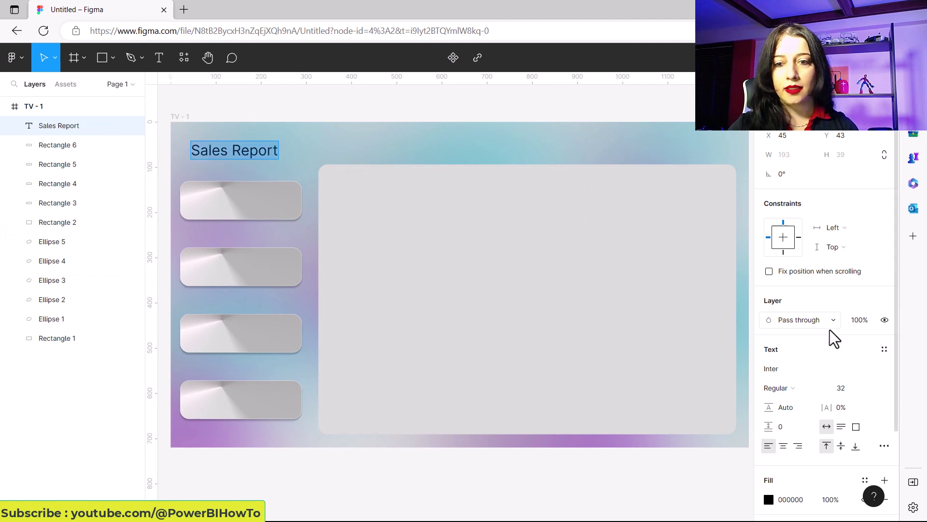
scroll(813, 358, "down", 3)
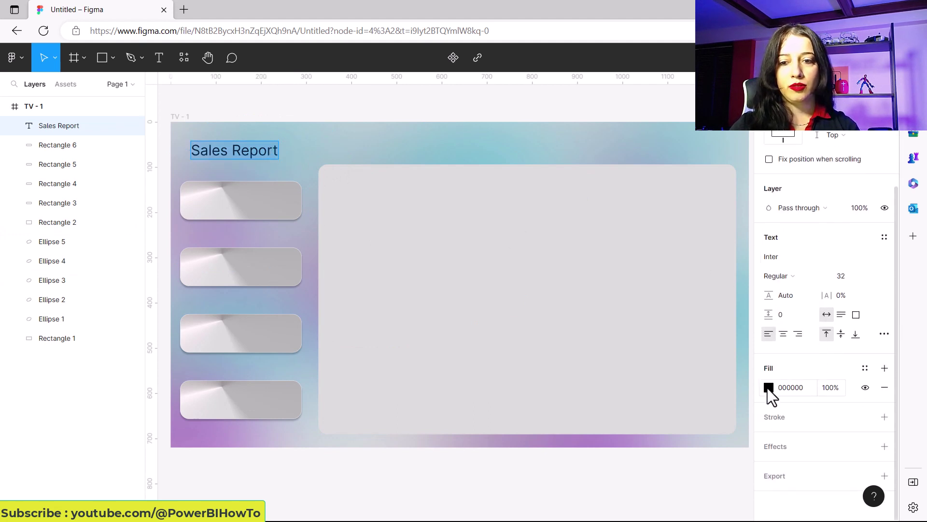
left_click(768, 387)
left_click(633, 208)
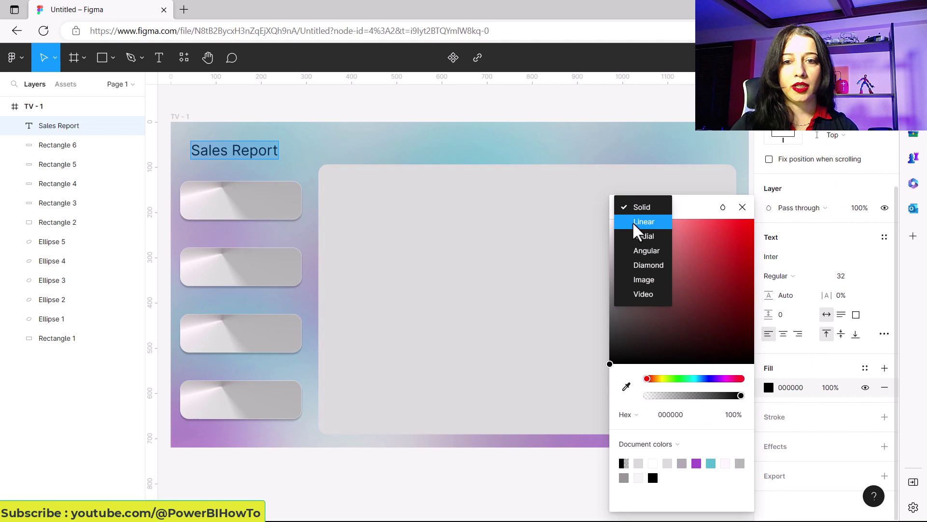
left_click(646, 251)
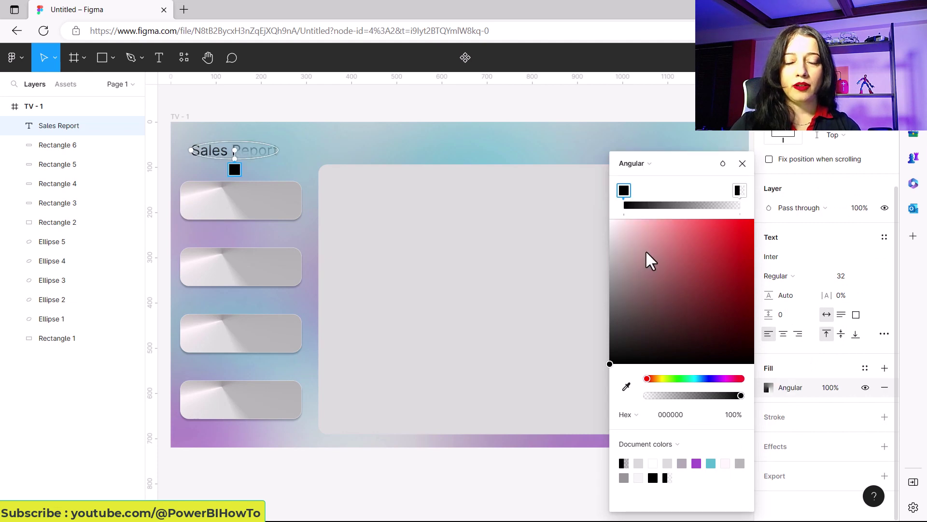
Set the transparent end stop of the title's angular gradient to colour 92B2BF
left_click(742, 193)
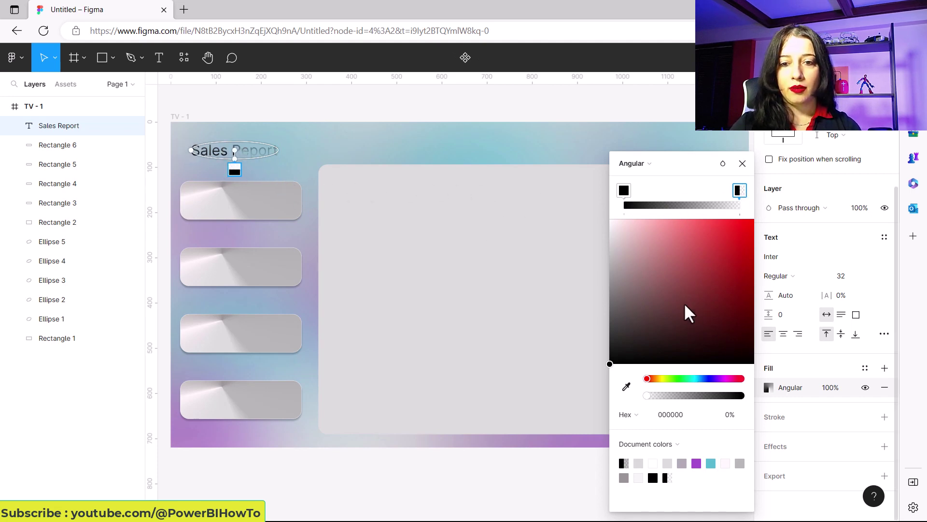
left_click(699, 378)
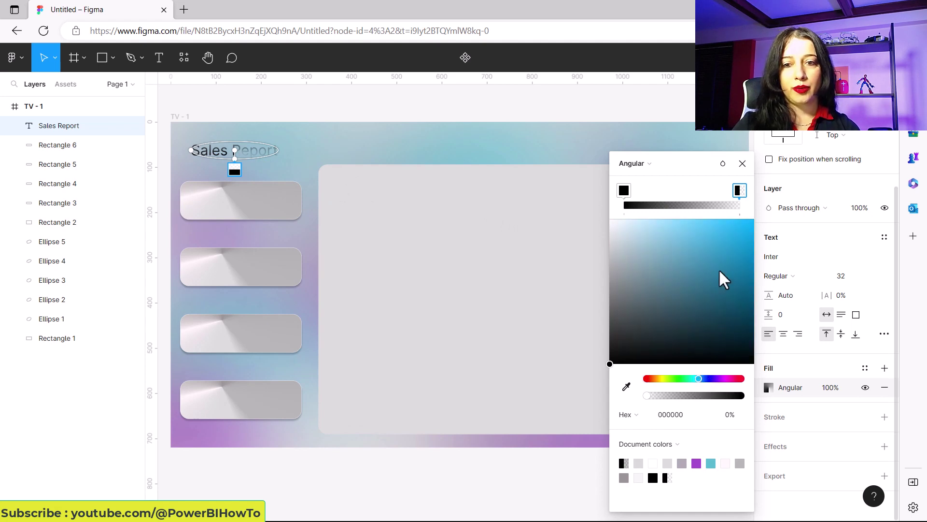
left_click_drag(734, 277, 676, 250)
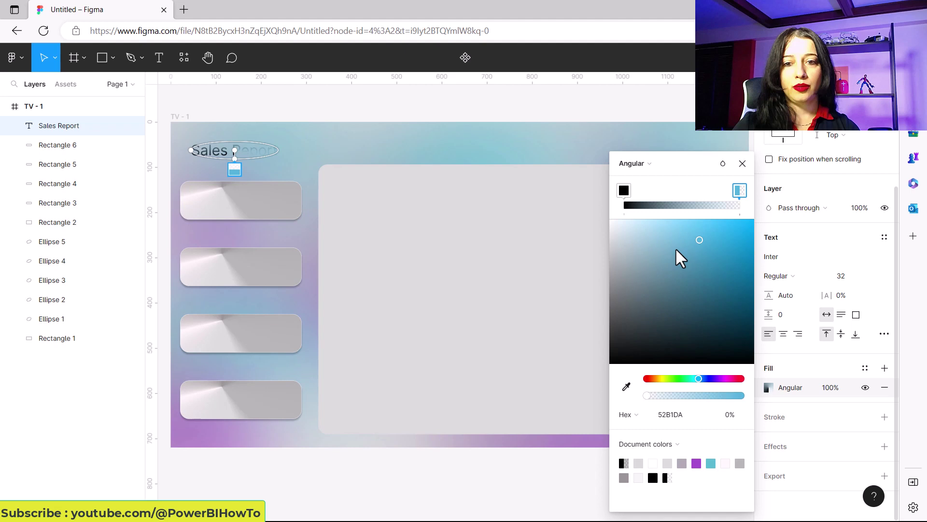
left_click_drag(619, 240, 613, 223)
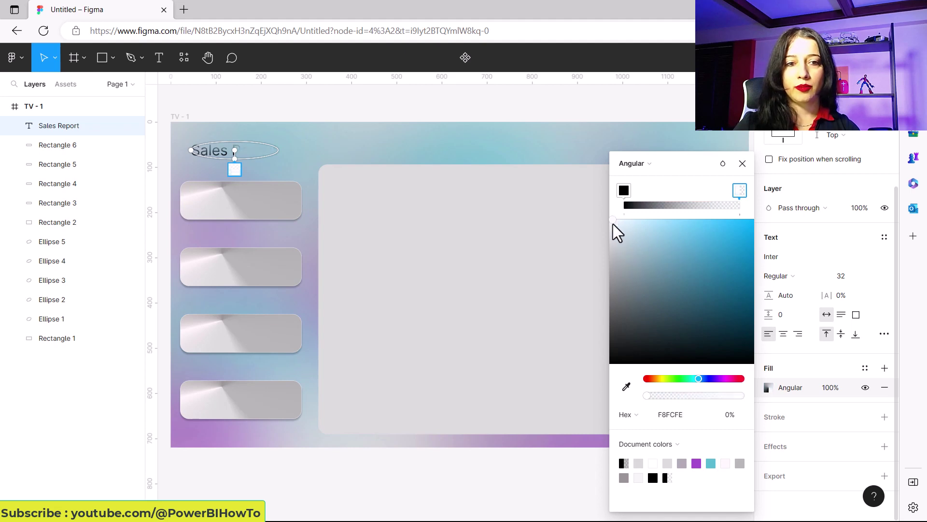
left_click(644, 256)
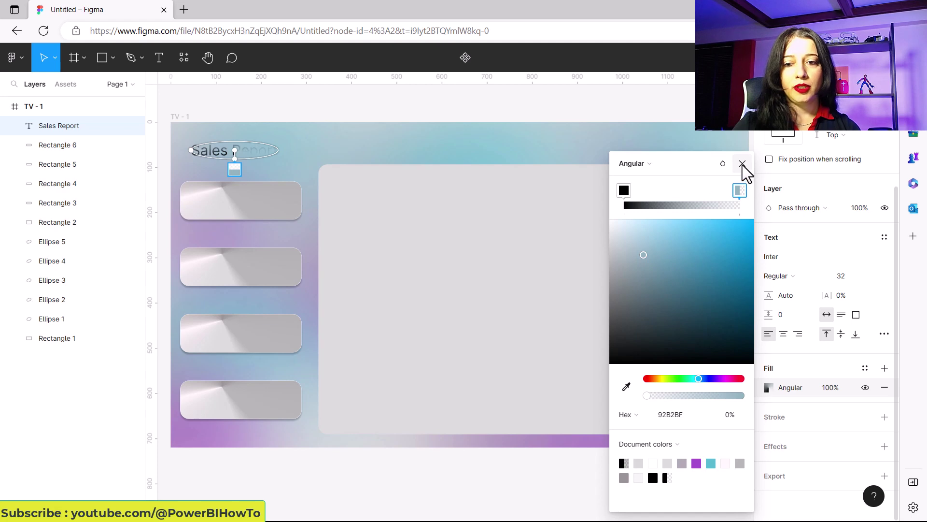
Change the "Sales Report" title's fill to a solid dark grey, 484848
left_click(652, 164)
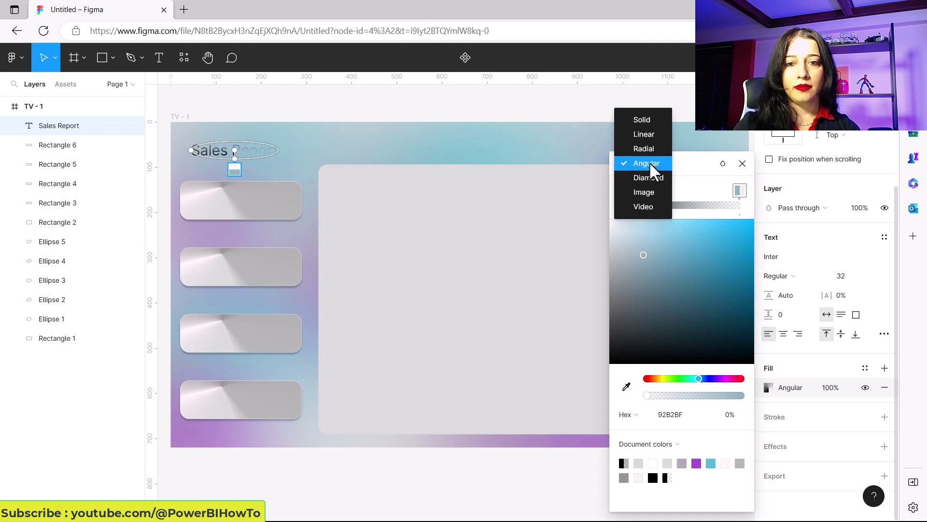
left_click(649, 120)
left_click_drag(608, 277, 609, 280)
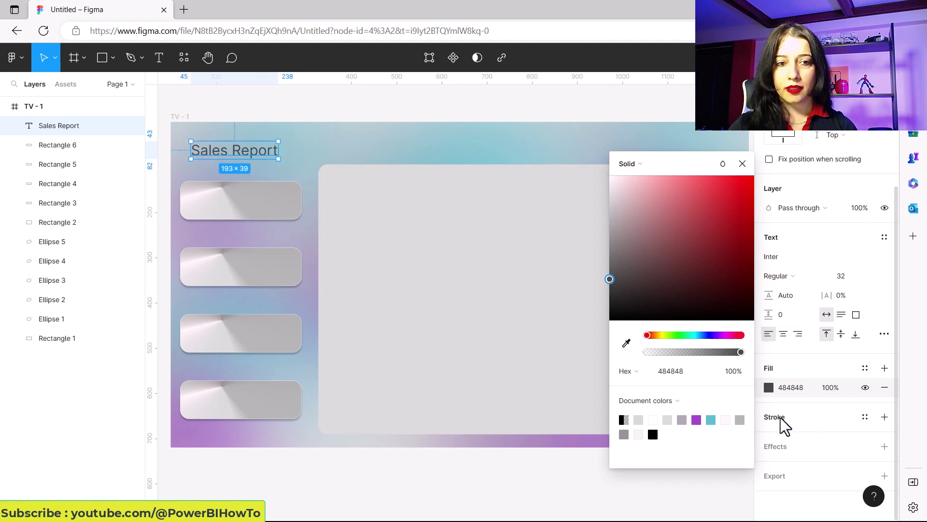
Try a drop shadow effect on the "Sales Report" title and remove it again
left_click(778, 452)
left_click(779, 450)
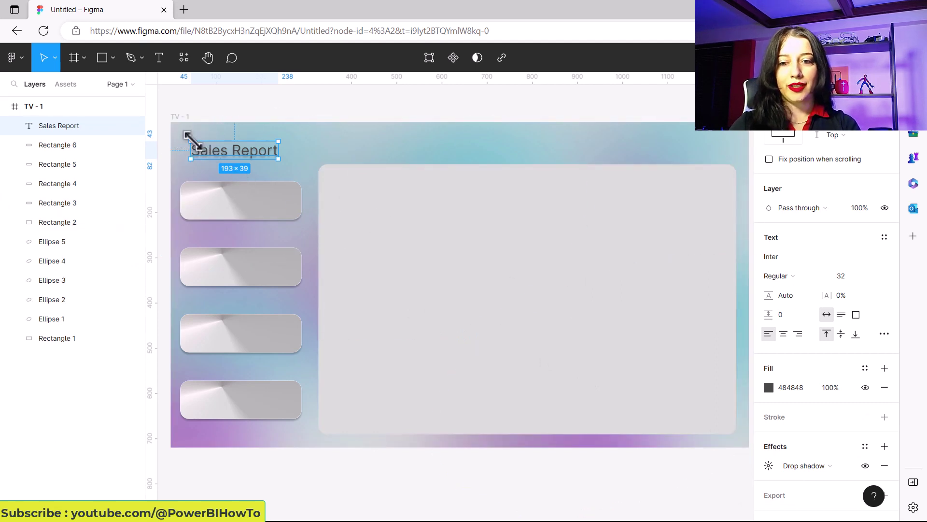
left_click(884, 467)
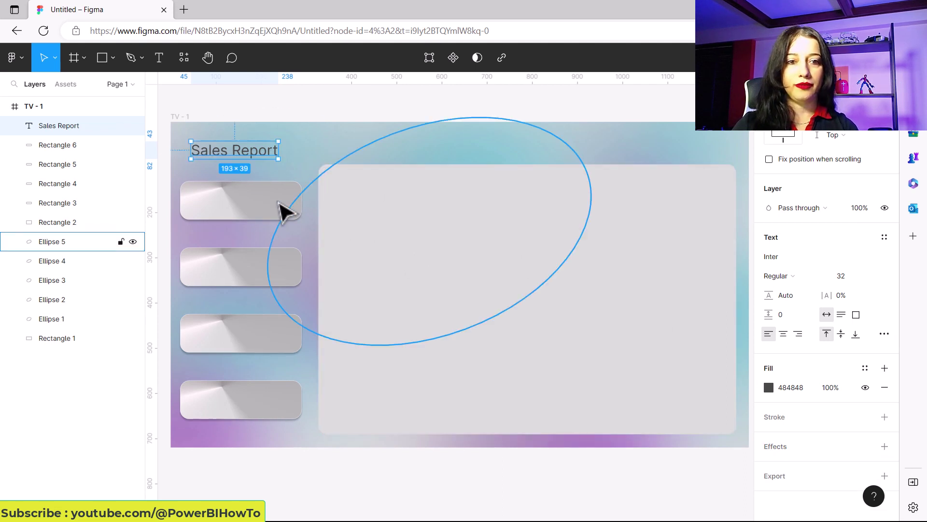
Enlarge the title's text box from its upper-left corner to about 205 × 51, starting at X 33, Y 31
left_click_drag(191, 140, 186, 136)
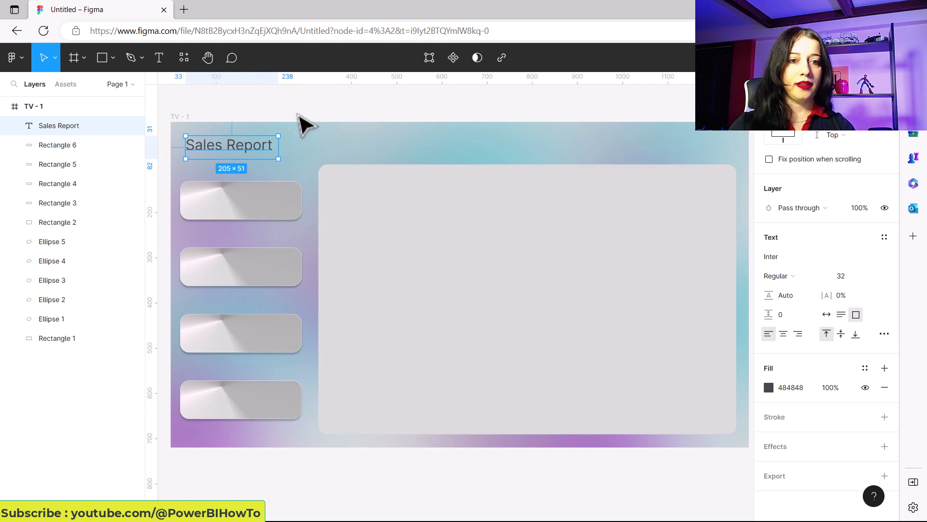
left_click(302, 128)
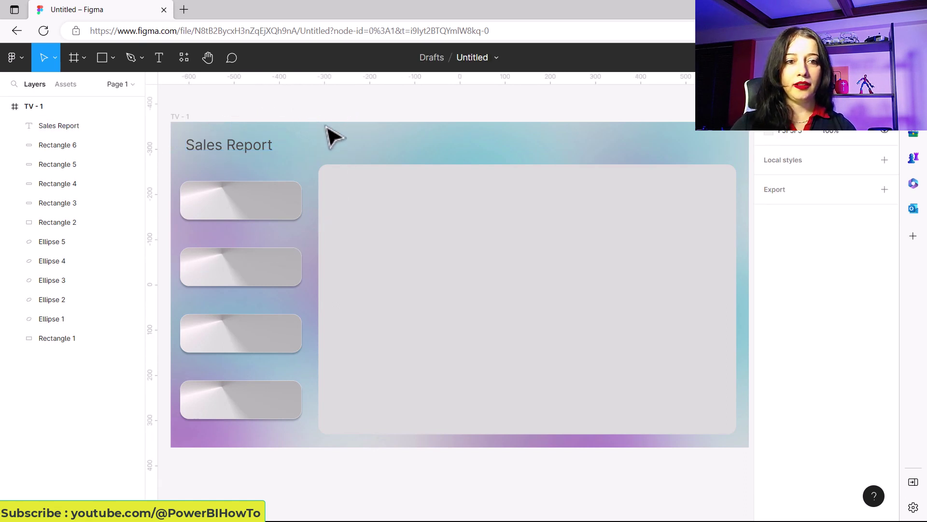
Add an export setting to the whole TV - 1 frame and show its export preview
left_click(18, 109)
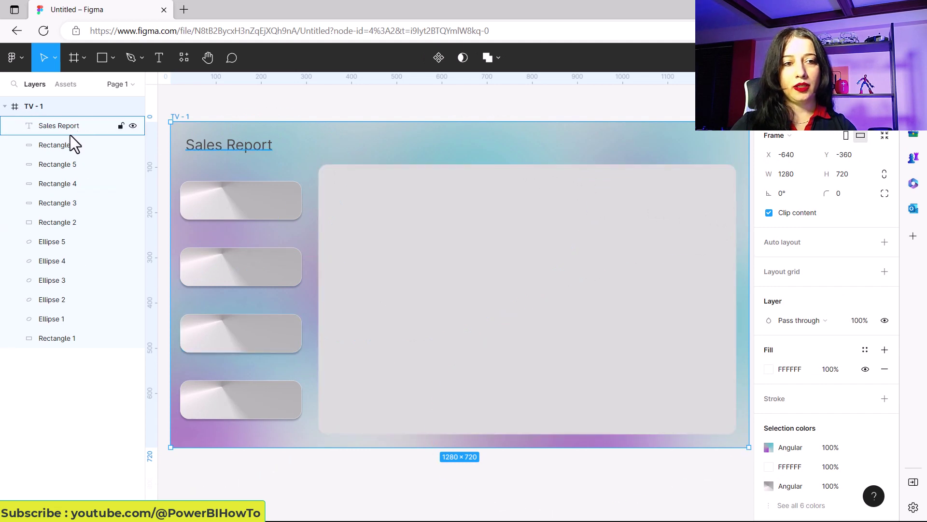
scroll(830, 347, "down", 3)
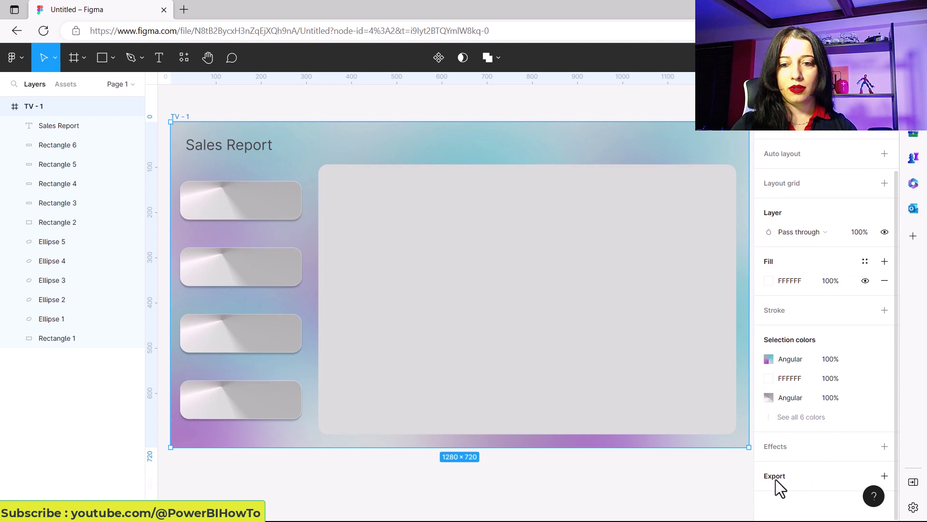
left_click(775, 479)
scroll(813, 434, "down", 3)
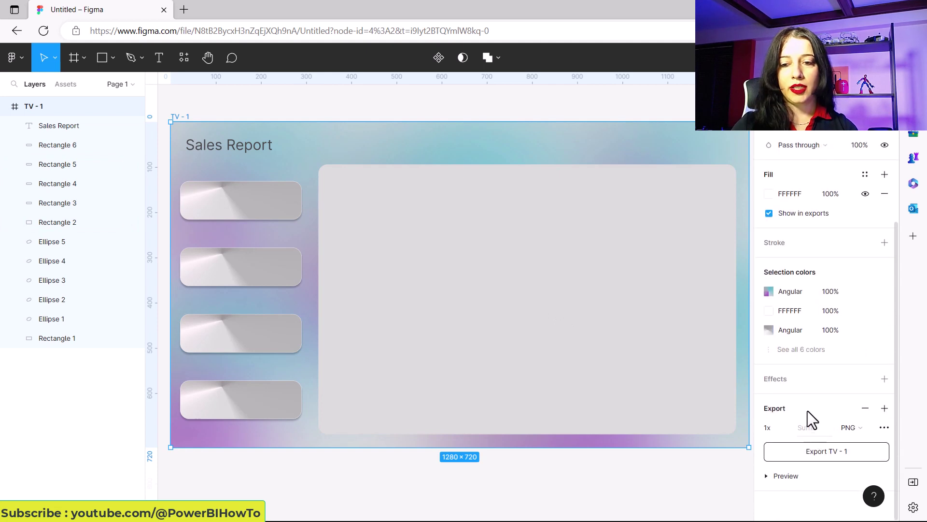
left_click(767, 475)
scroll(824, 444, "down", 2)
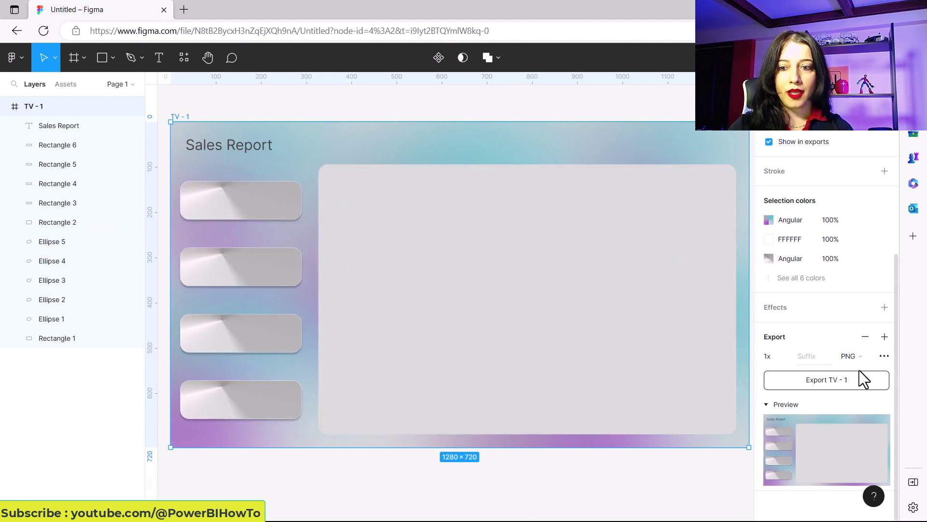
Set the TV - 1 frame's export format to SVG and export the file
left_click(863, 355)
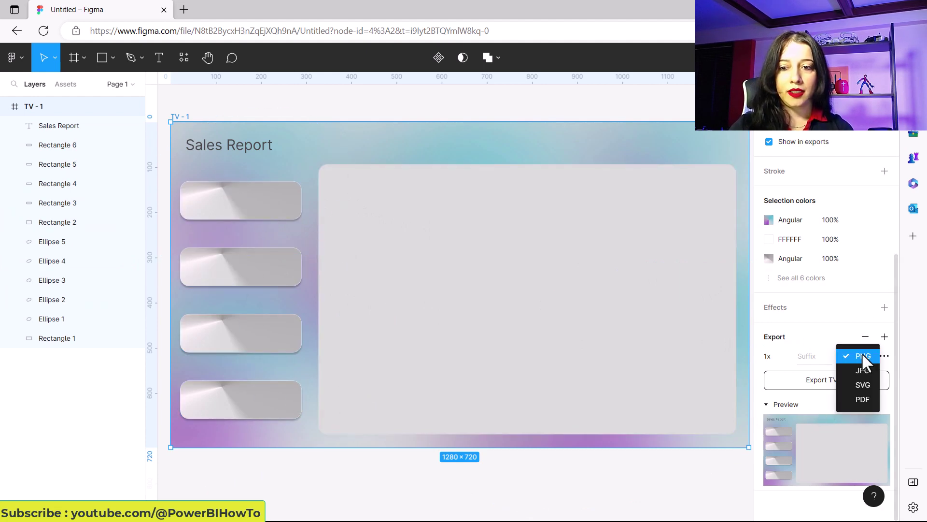
left_click(860, 385)
left_click(828, 382)
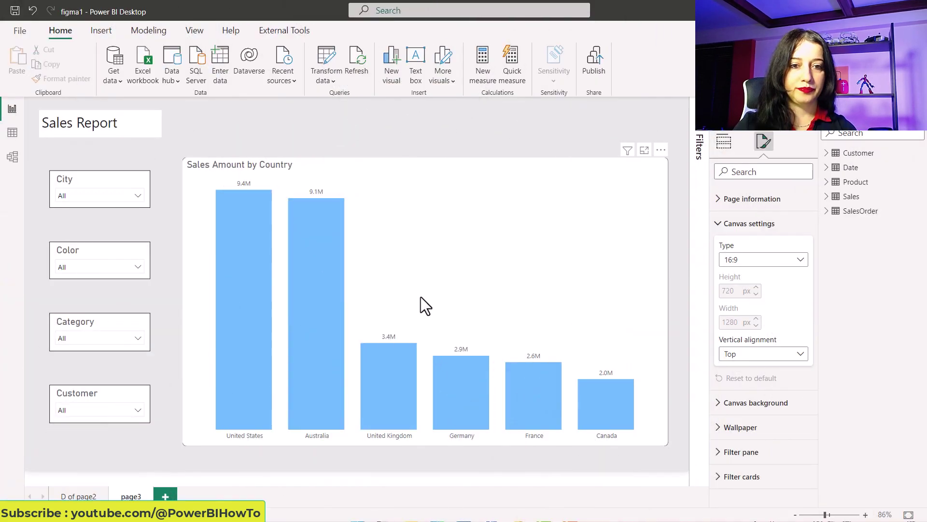
In Power BI Desktop, set the canvas background image of page3 to "TV - 1 (4)" from the Downloads folder
left_click(471, 114)
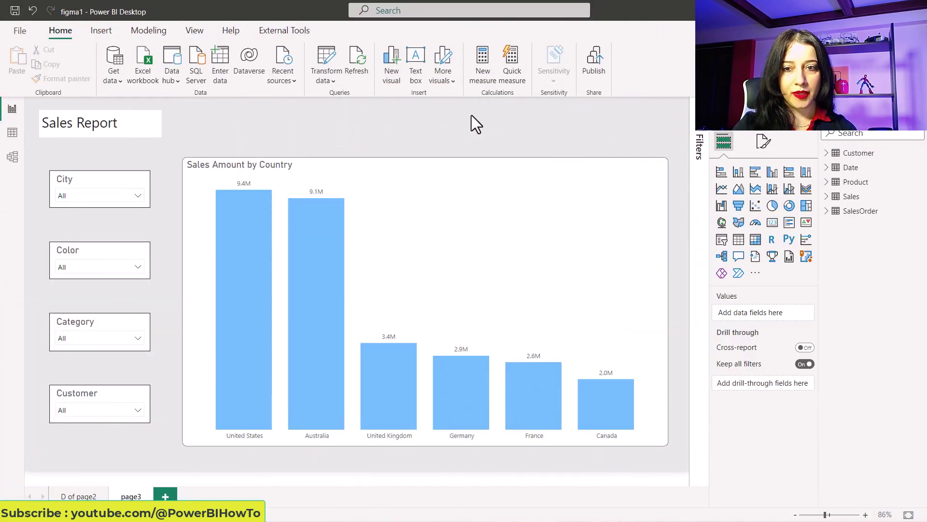
left_click(764, 141)
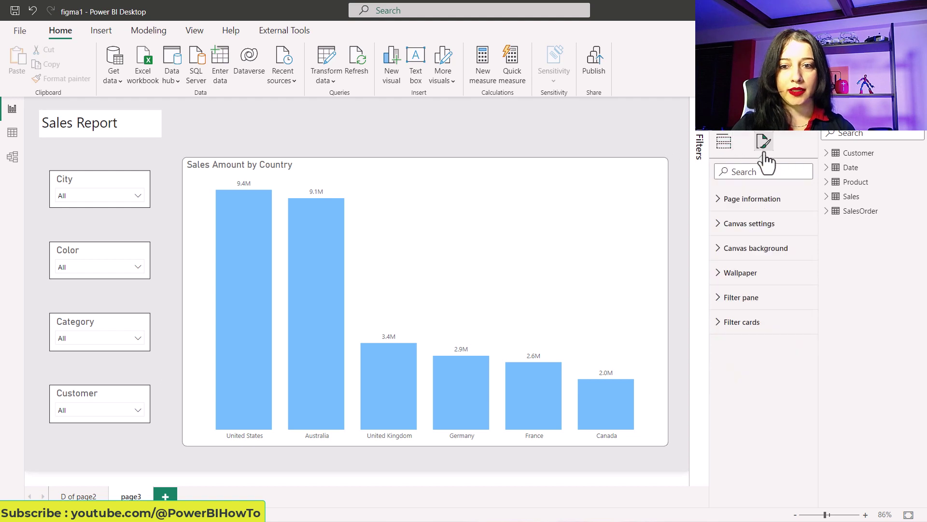
left_click(738, 250)
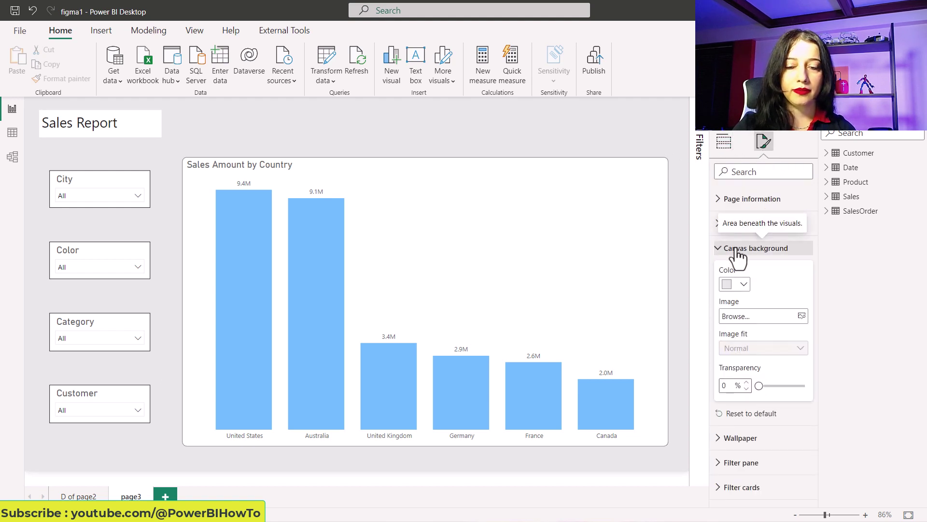
left_click(765, 317)
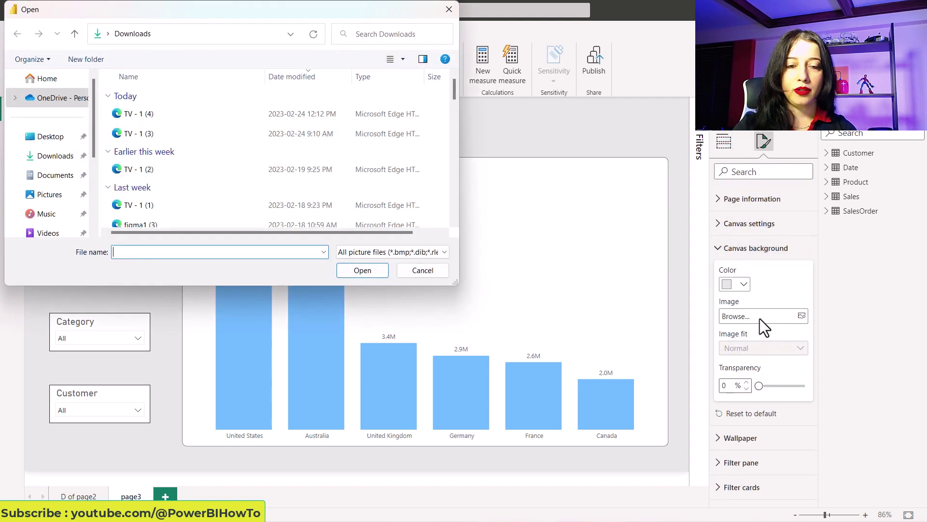
left_click(190, 116)
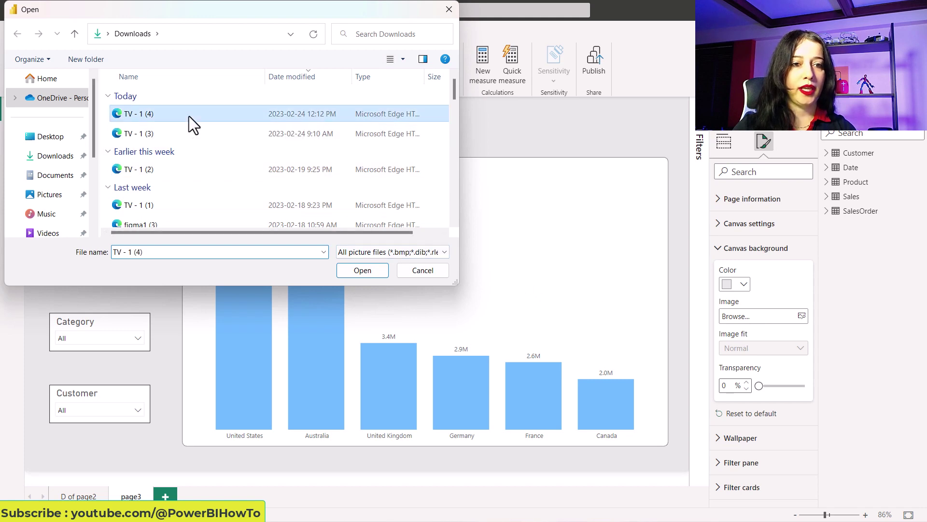
left_click(362, 271)
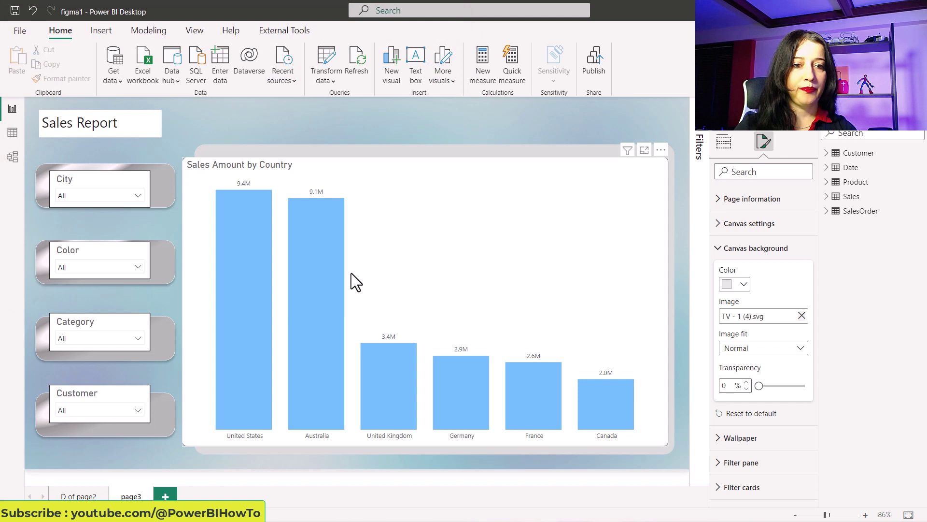
Move the City slicer up slightly onto its background panel and remove the separate Sales Report text box
left_click(95, 171)
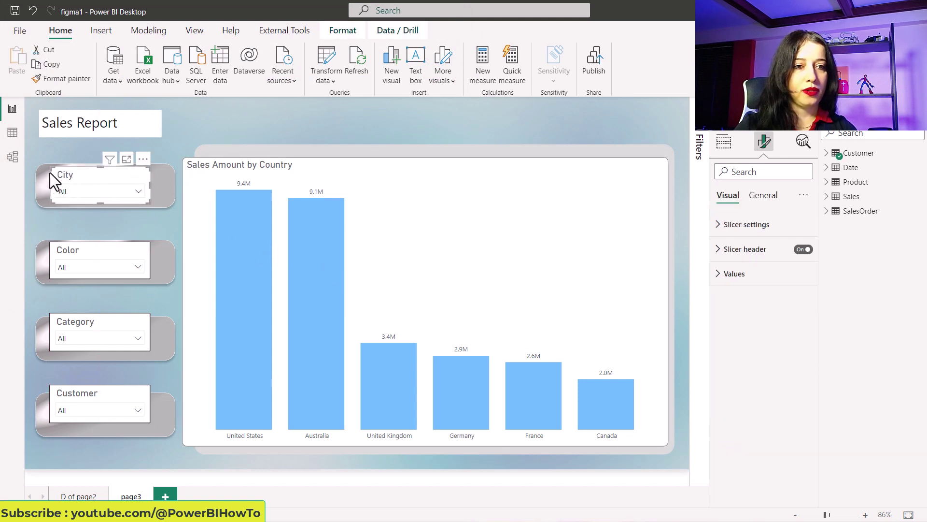
left_click(116, 121)
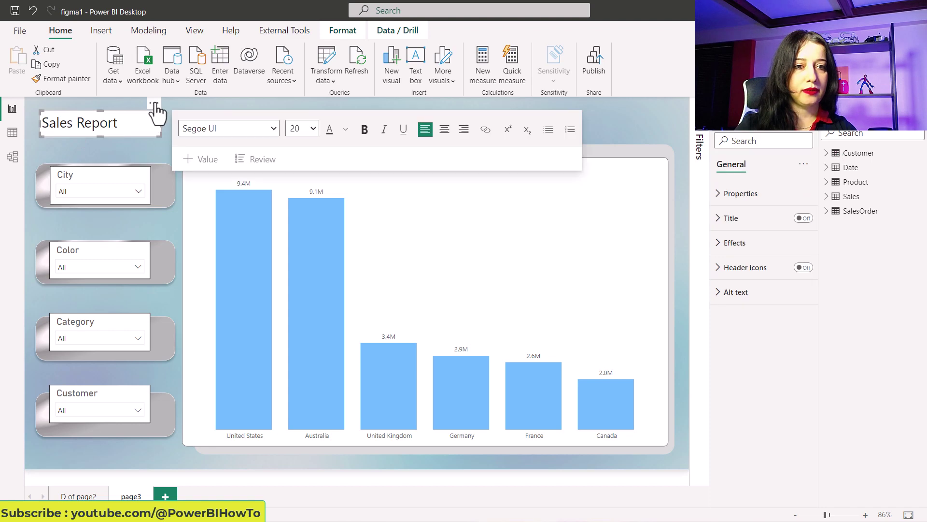
left_click(154, 105)
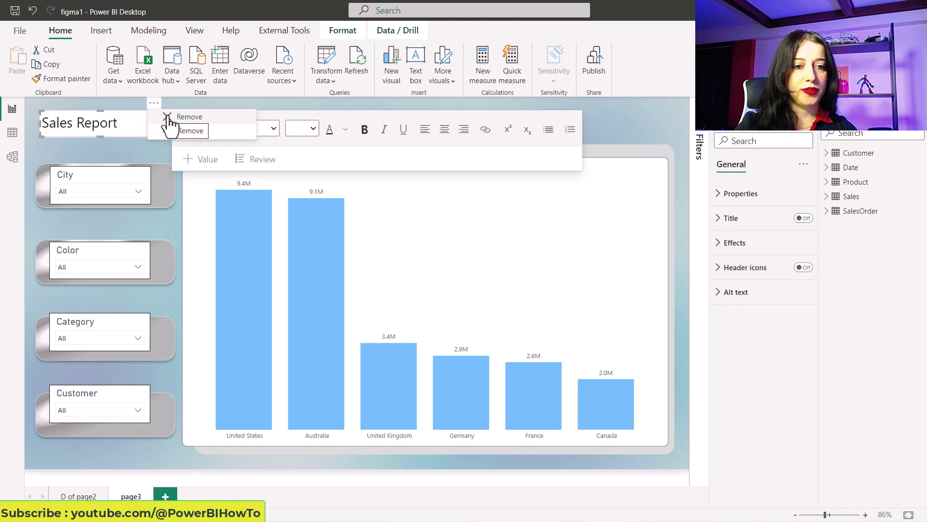
left_click(168, 122)
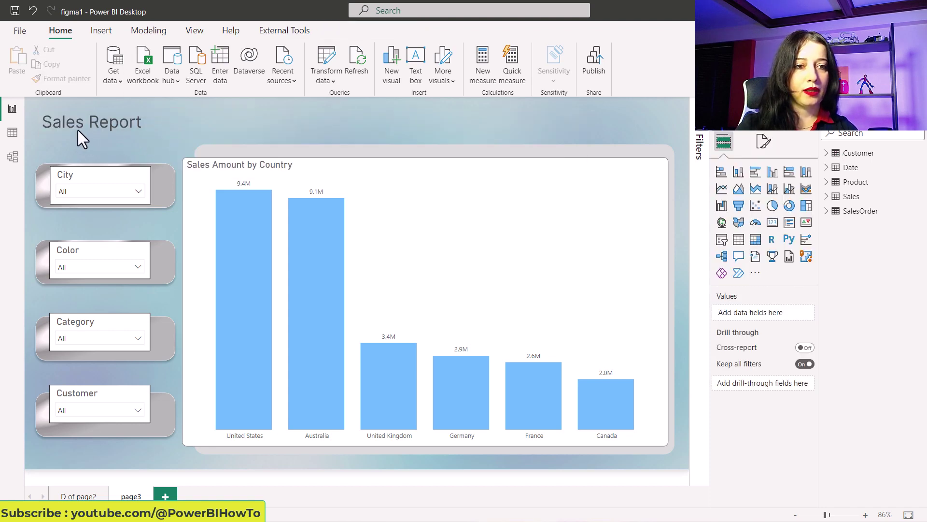
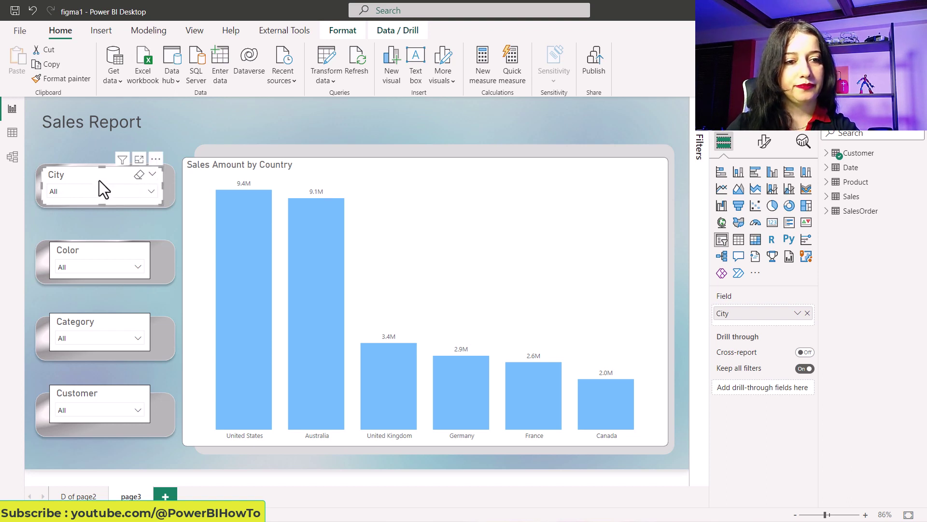
Set the City, Color, Category and Customer slicers together to a height of 76 and a width of 236
left_click(100, 257, "ctrl")
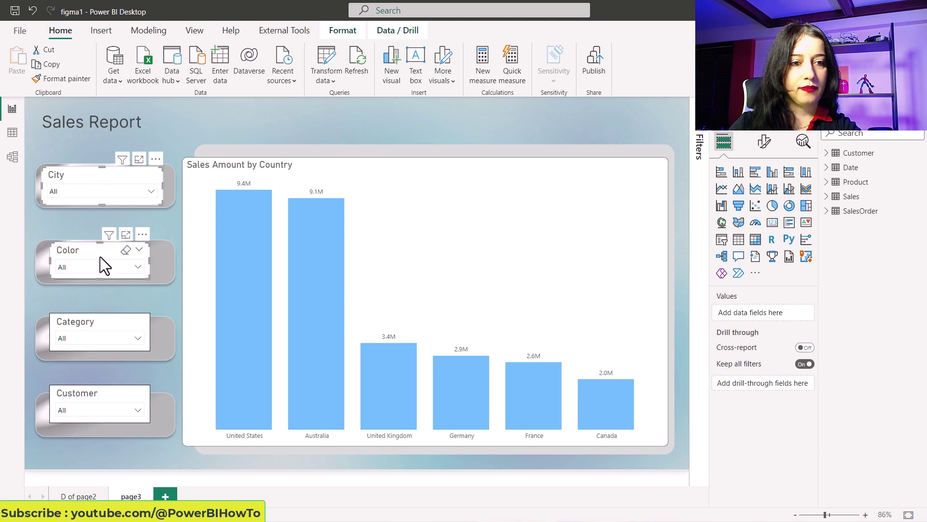
left_click(93, 323, "ctrl")
left_click(79, 391, "ctrl")
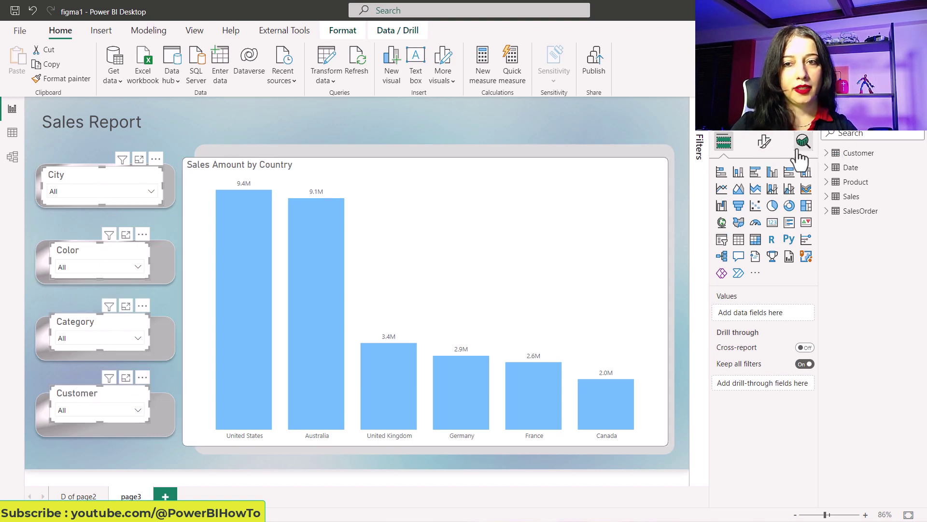
left_click(764, 142)
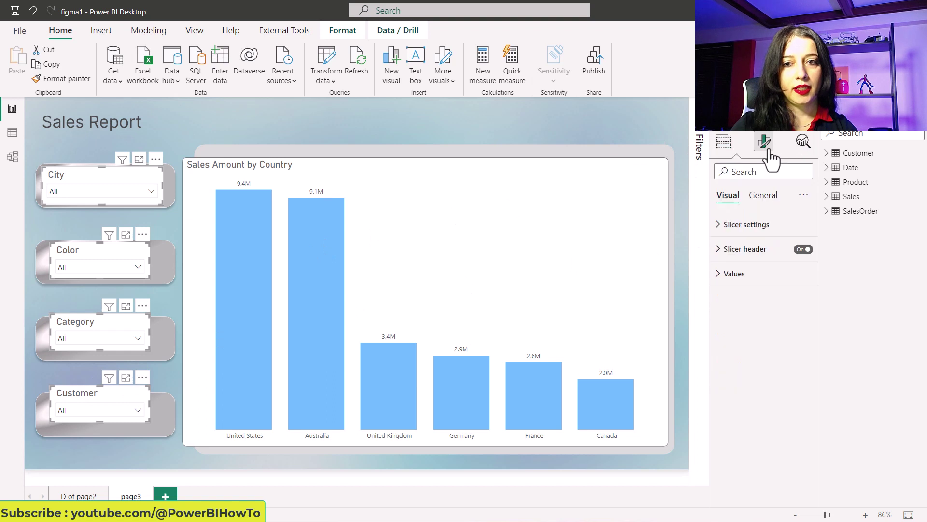
left_click(761, 206)
left_click(756, 225)
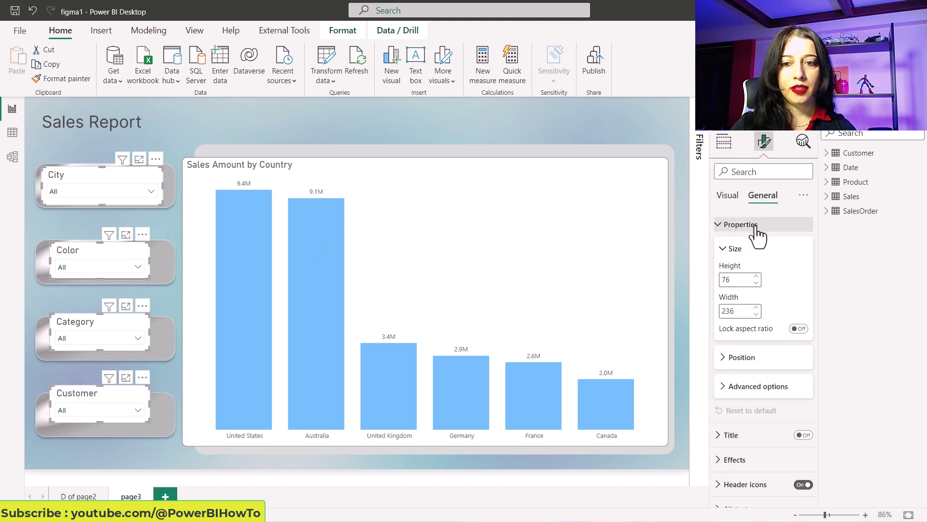
left_click(755, 277)
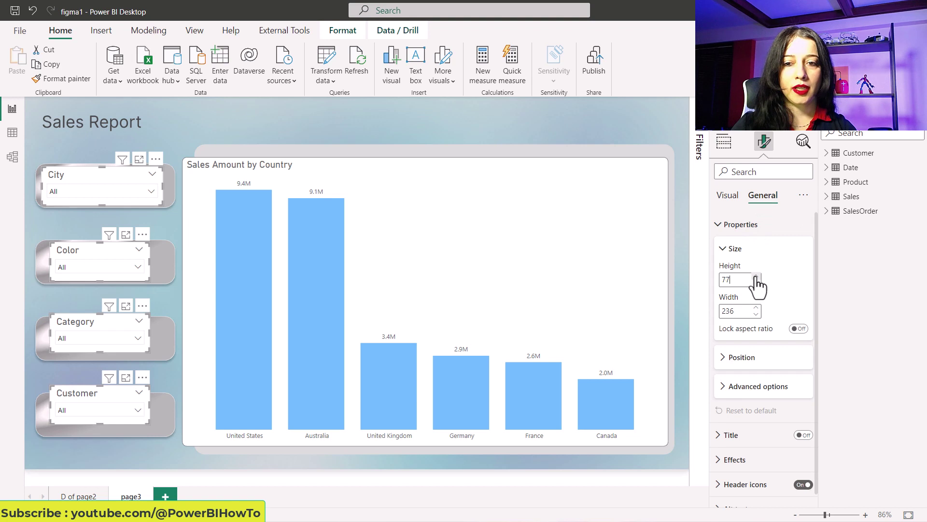
left_click(756, 284)
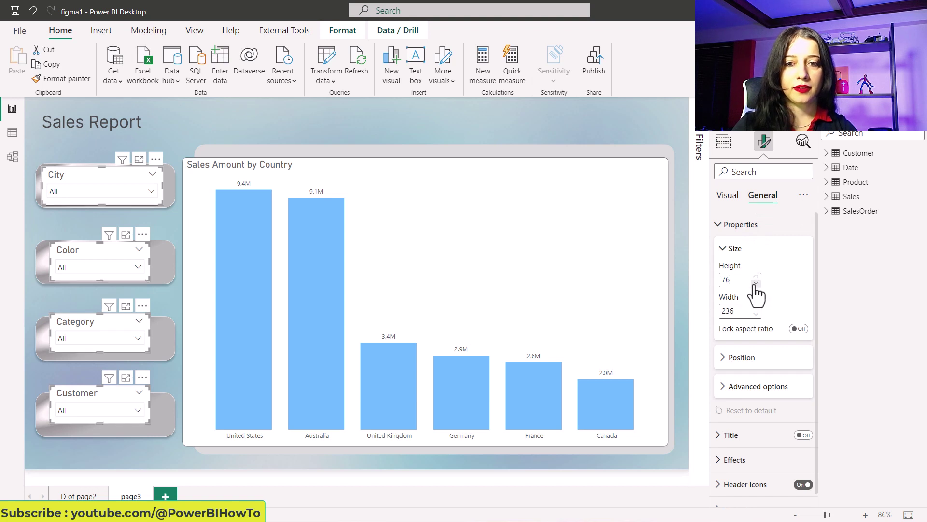
left_click(756, 313)
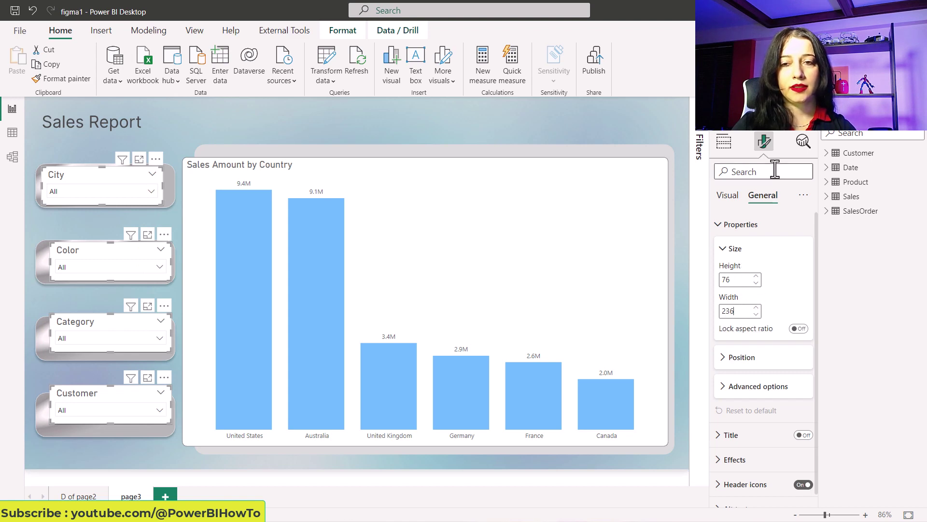
Move the Customer slicer down and slightly left so it sits inside the lowest grey background panel
left_click(96, 390)
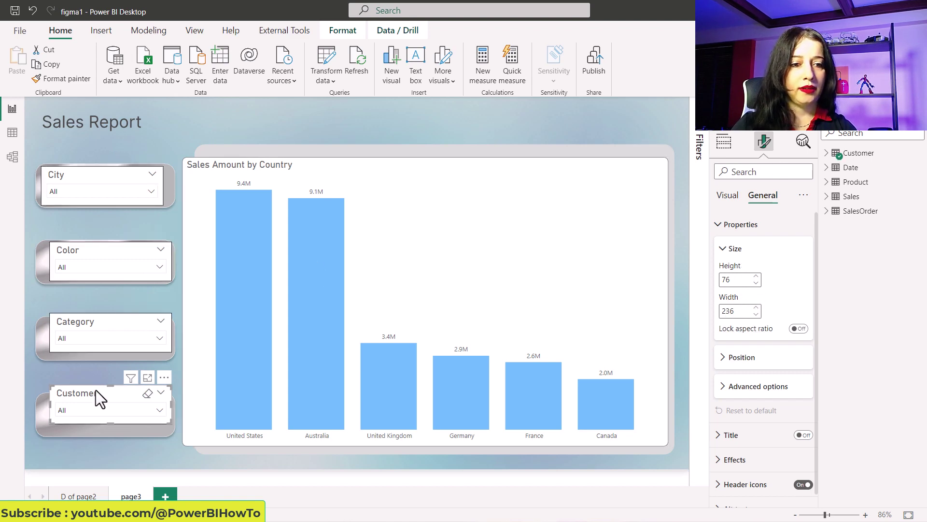
left_click_drag(94, 390, 97, 392)
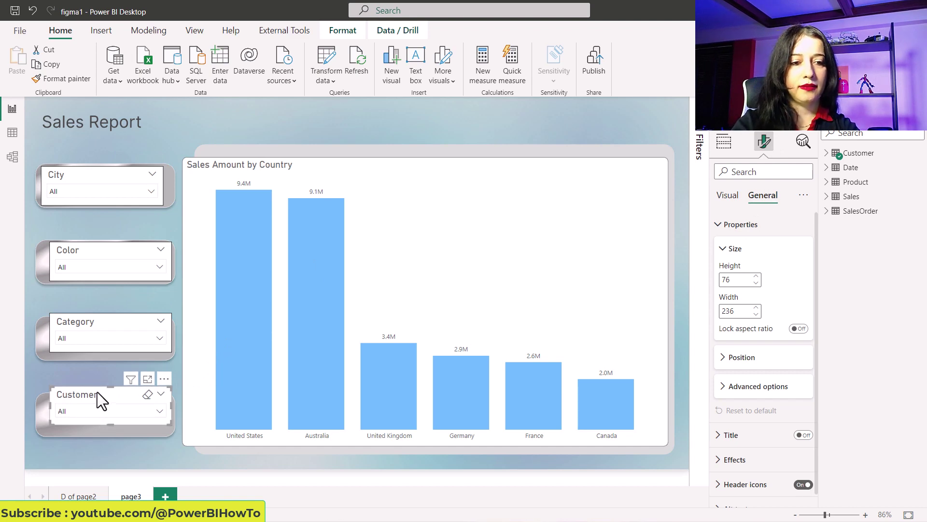
key("Down")
key("Down")
key("Down")
key("Down")
key("Down")
key("Down")
key("Down")
key("Down")
key("Down")
key("Down")
key("Down")
key("Down")
key("Down")
key("Down")
key("Down")
key("Down")
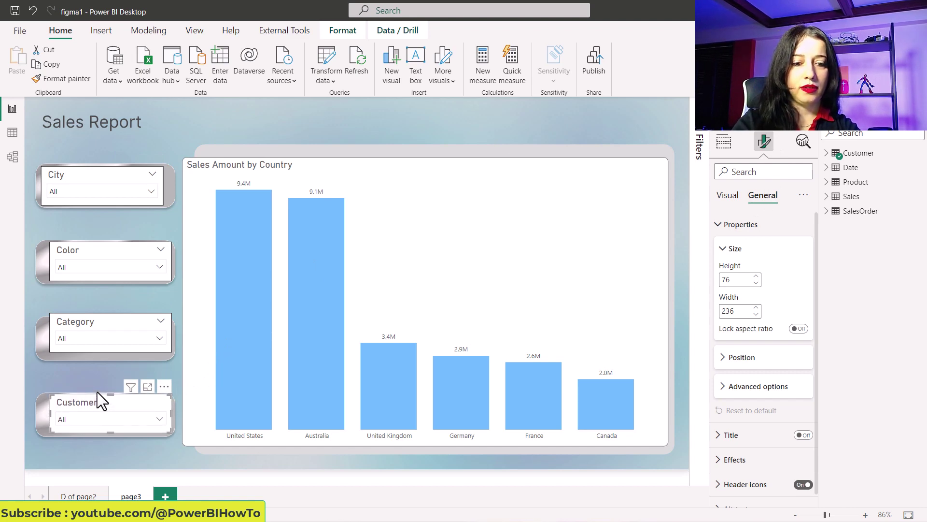
key("Left")
key("Left")
key("Left")
key("Left")
key("Left")
key("Left")
key("Left")
key("Left")
key("Left")
key("Left")
key("Left")
key("Left")
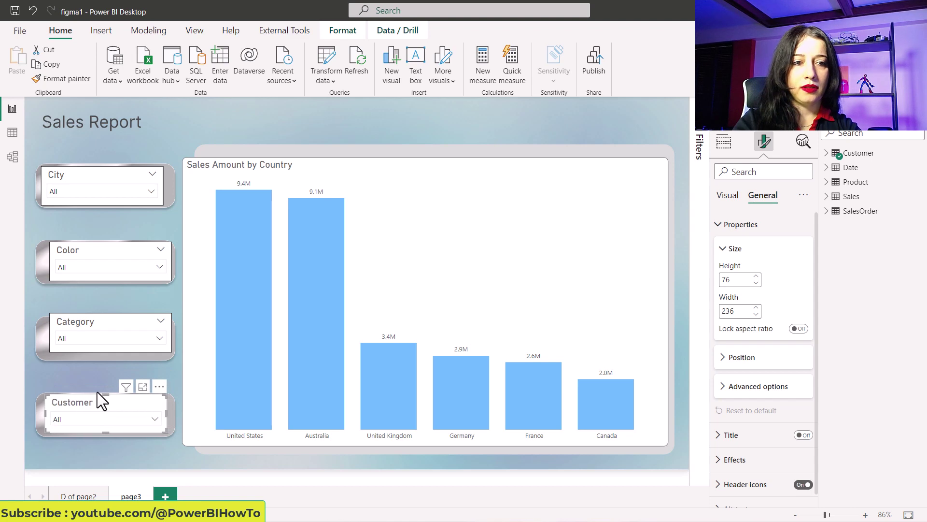
key("Right")
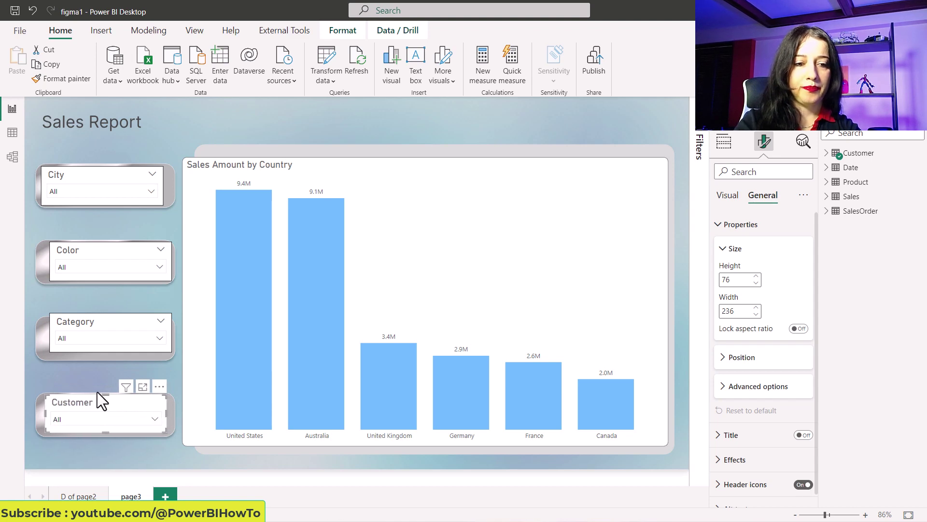
key("Down")
key("Down")
key("Down")
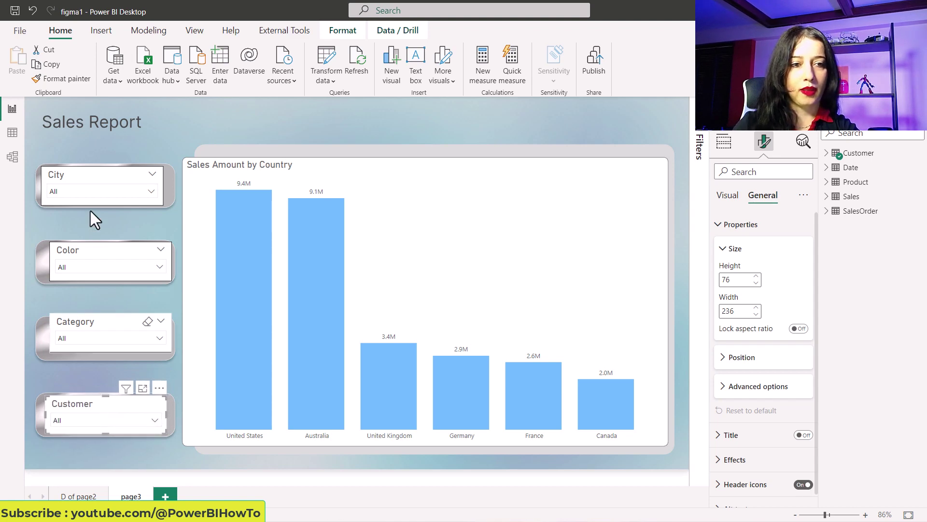
Left-align the City, Color, Category and Customer slicers and distribute them vertically
left_click(95, 174)
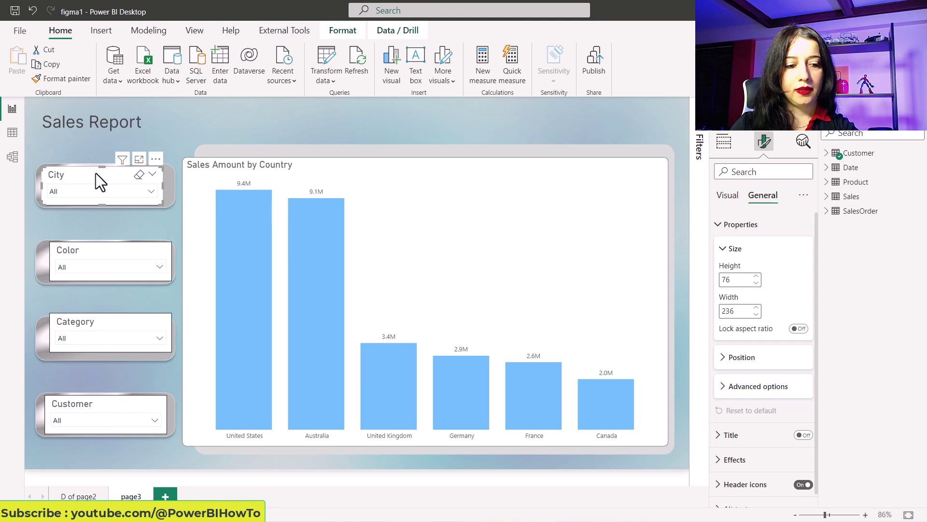
left_click(72, 255, "ctrl")
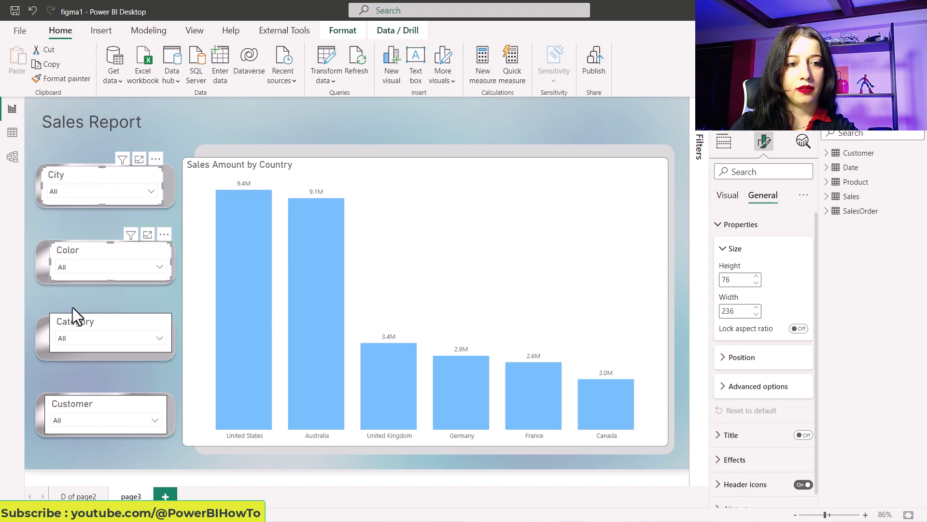
left_click(73, 397, "ctrl")
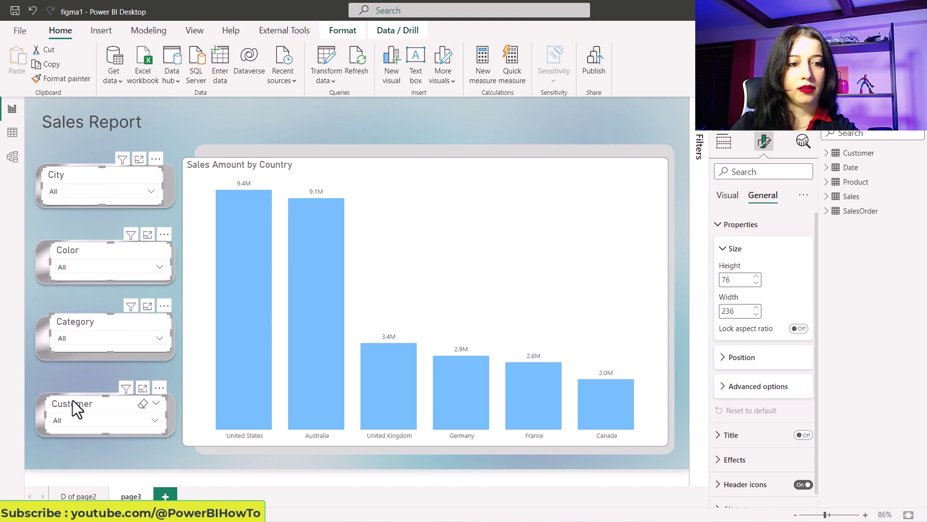
left_click(345, 30)
left_click(261, 63)
left_click(264, 107)
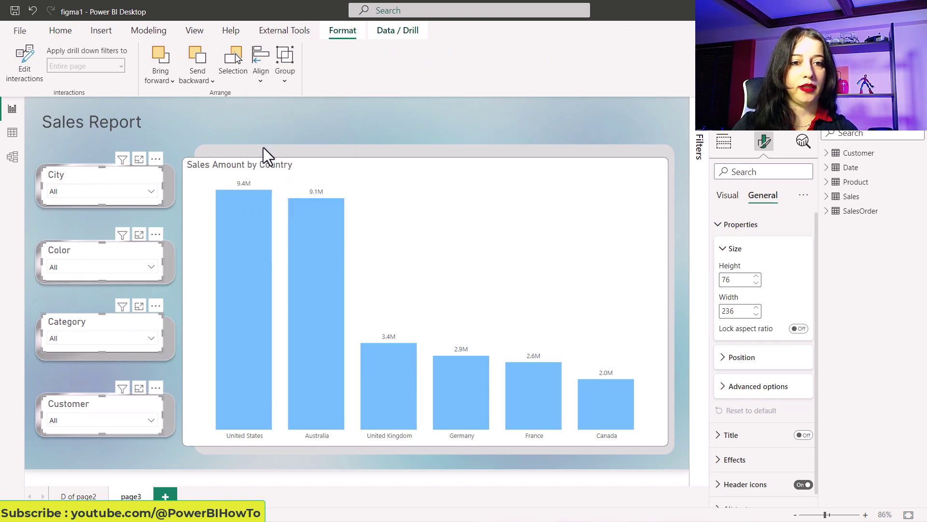
left_click(257, 66)
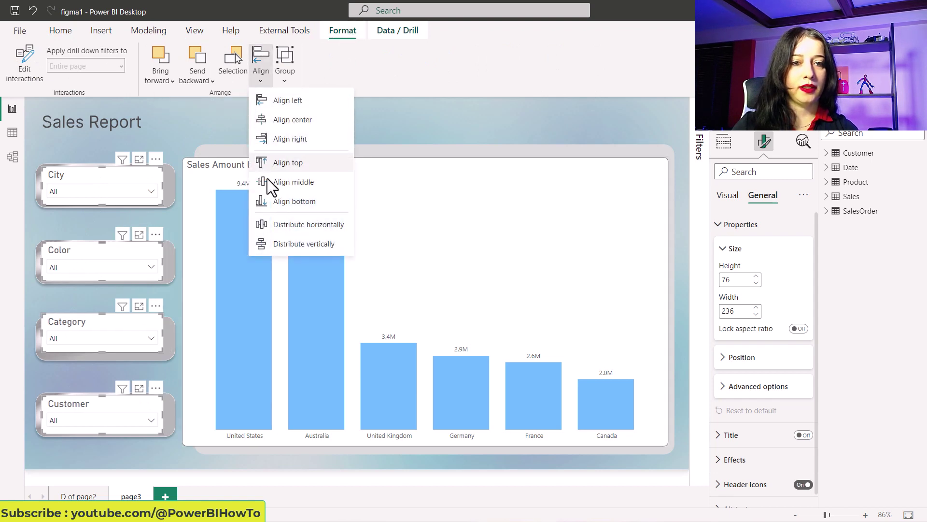
left_click(281, 243)
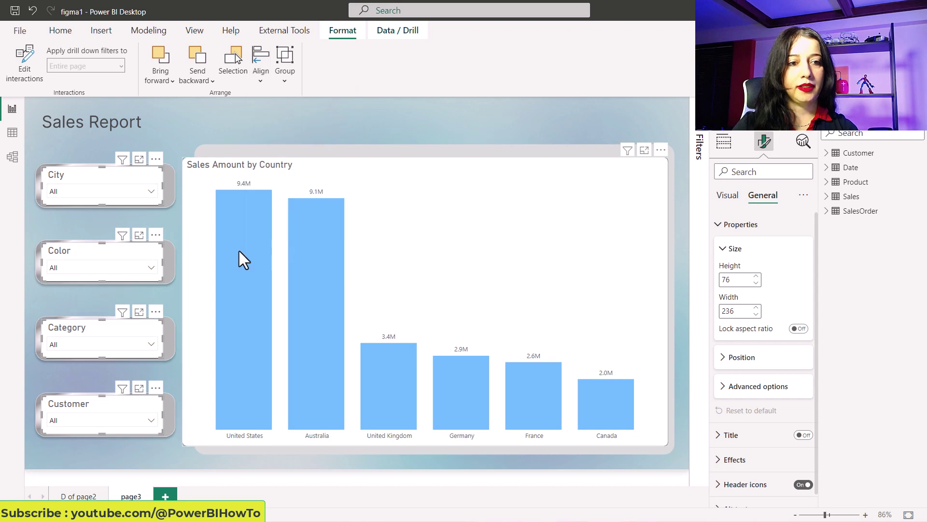
Turn off the background and visual border of all four slicers and clear the selection
scroll(766, 382, "down", 1)
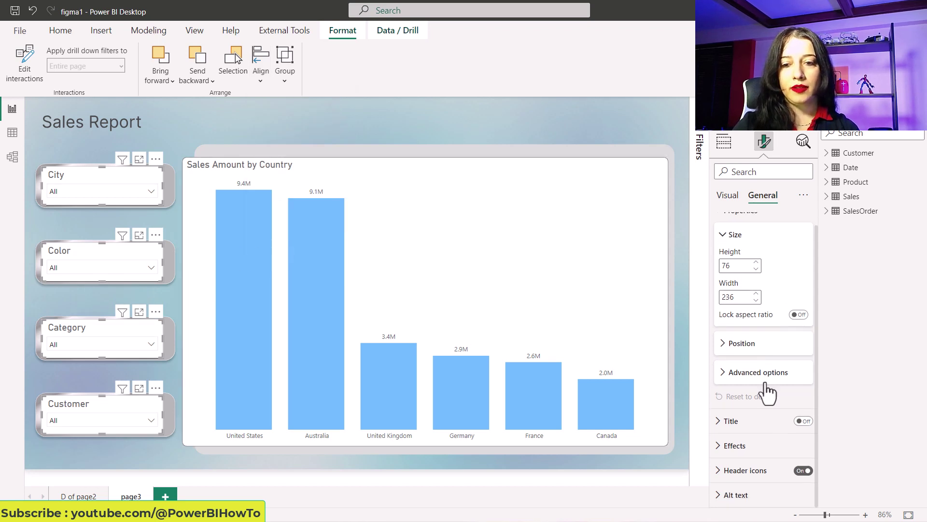
left_click(737, 452)
scroll(746, 451, "down", 3)
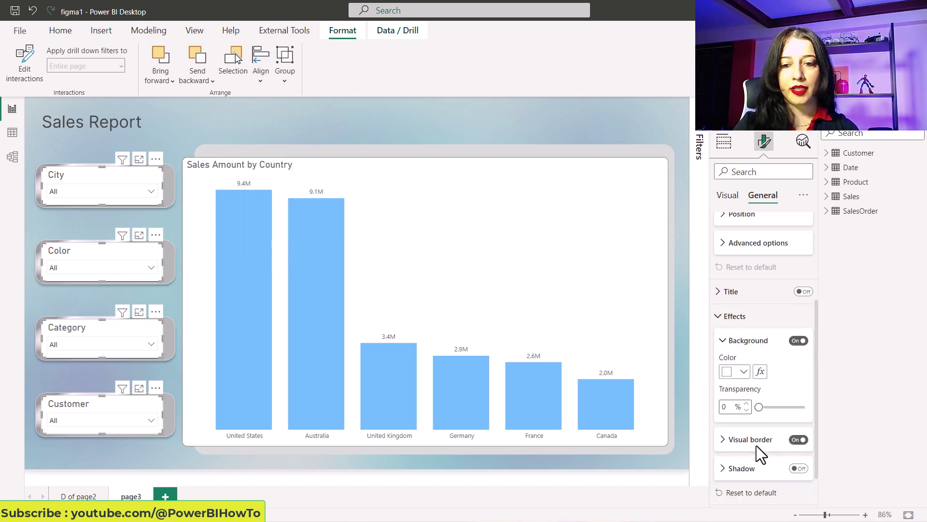
left_click(799, 337)
left_click(800, 437)
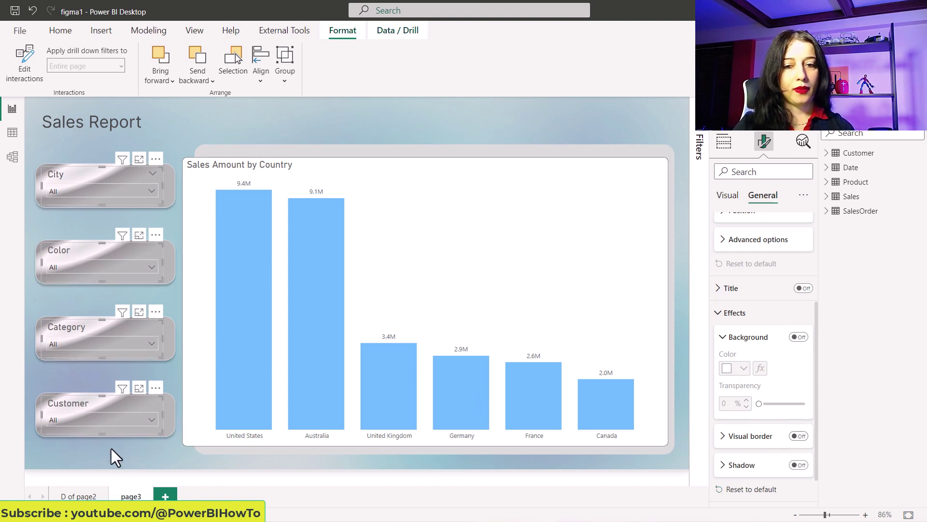
left_click(134, 453)
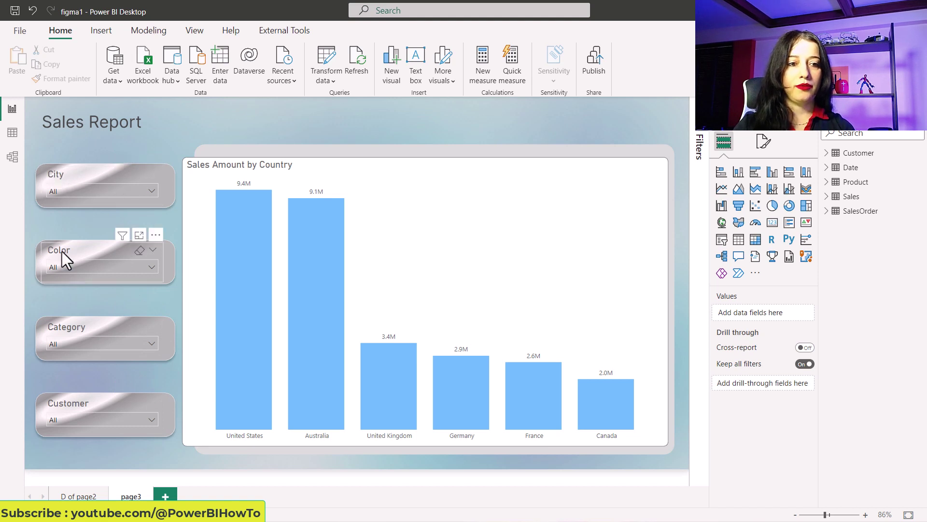
Move the Sales Amount by Country chart onto the large background panel and shrink its width to fit inside
left_click(301, 165)
left_click_drag(303, 165, 314, 160)
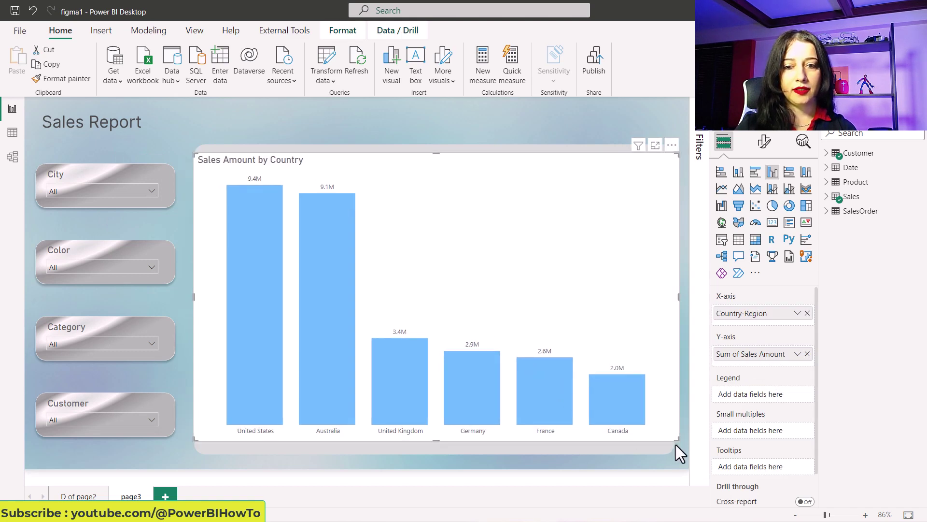
mouse_move(679, 439)
left_mouse_down()
mouse_move(646, 436)
mouse_move(663, 439)
left_mouse_up()
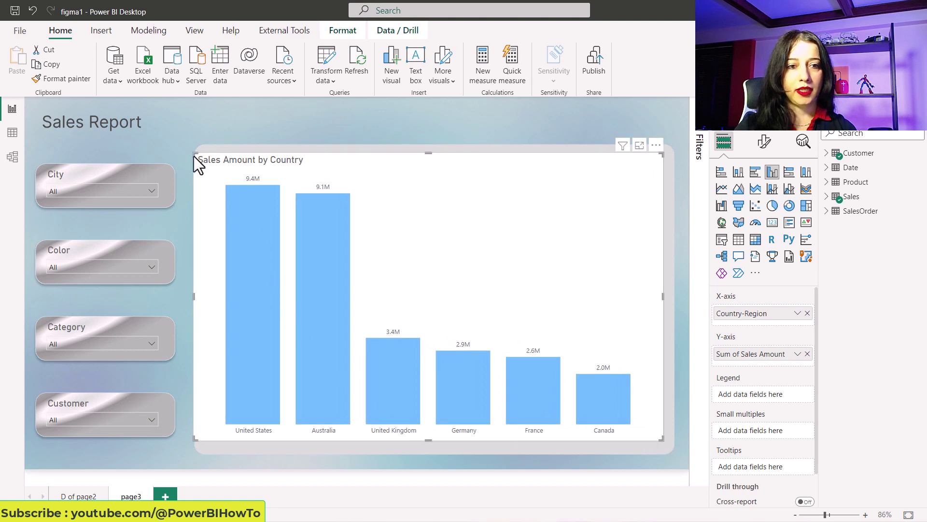
left_click_drag(193, 155, 210, 157)
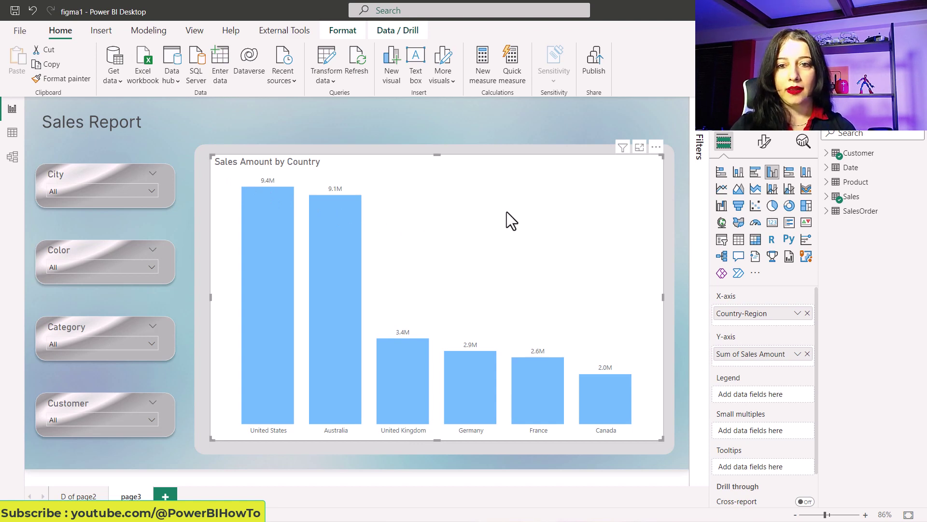
Turn off the background and visual border of the Sales Amount by Country chart and return to page3
left_click(764, 142)
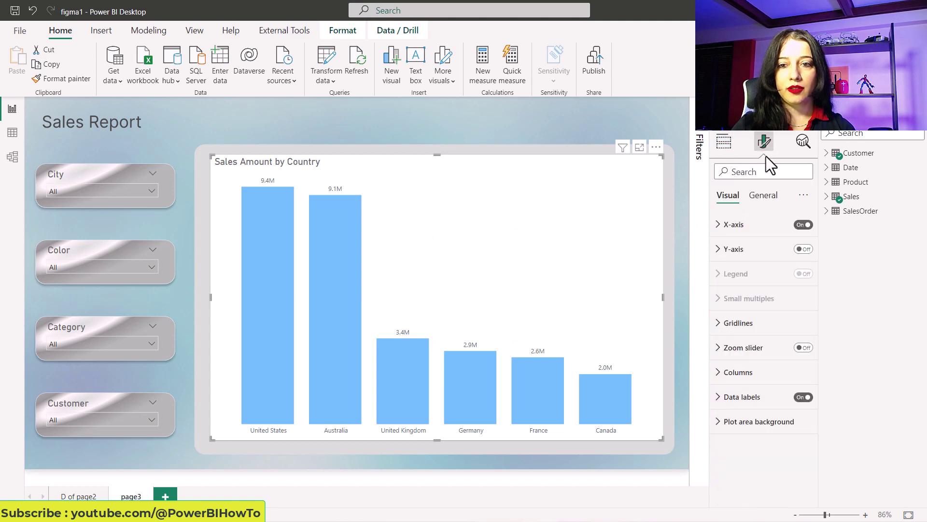
left_click(764, 196)
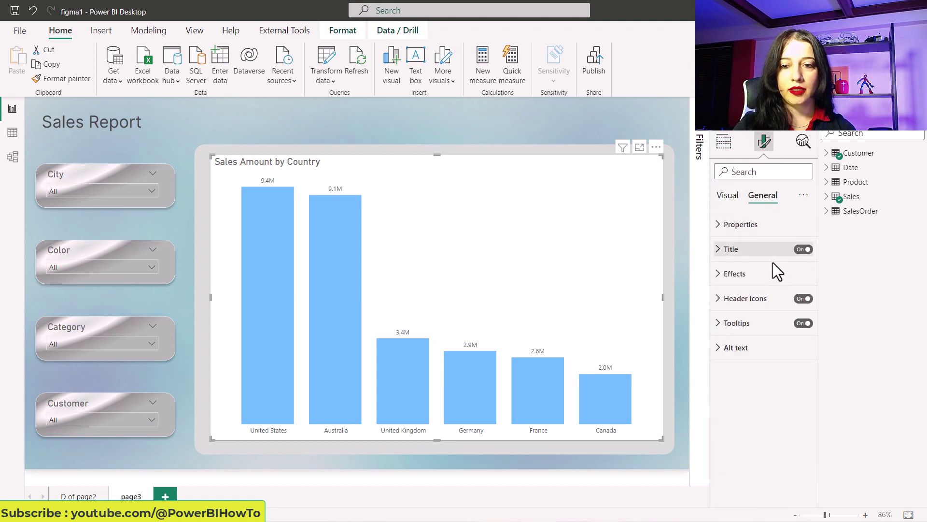
left_click(761, 274)
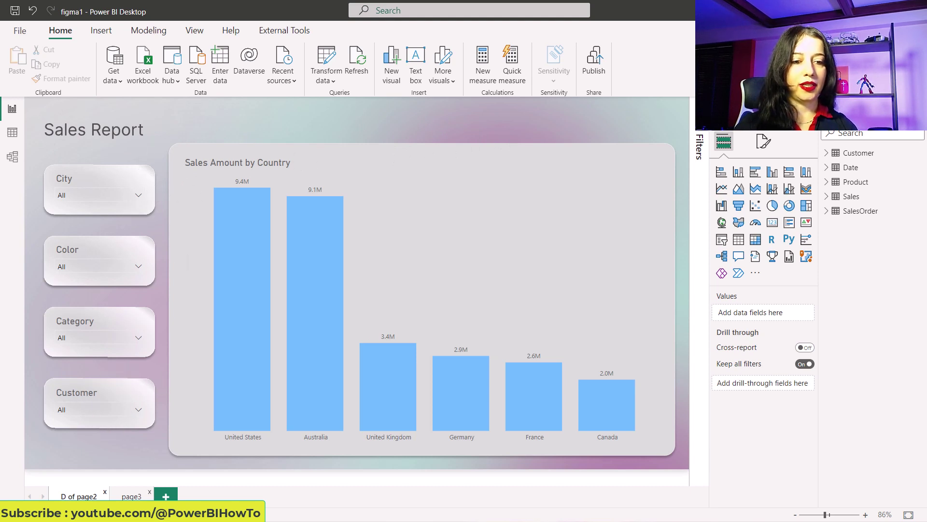
left_click(134, 496)
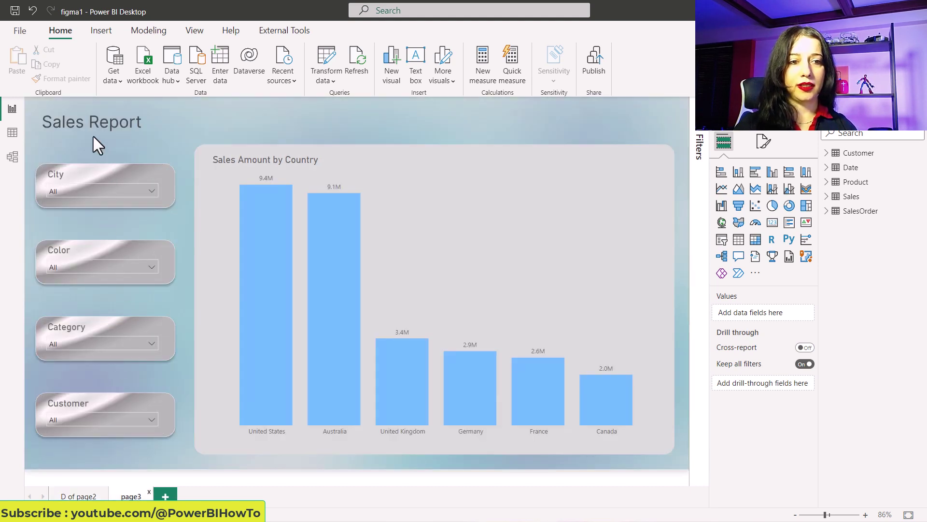